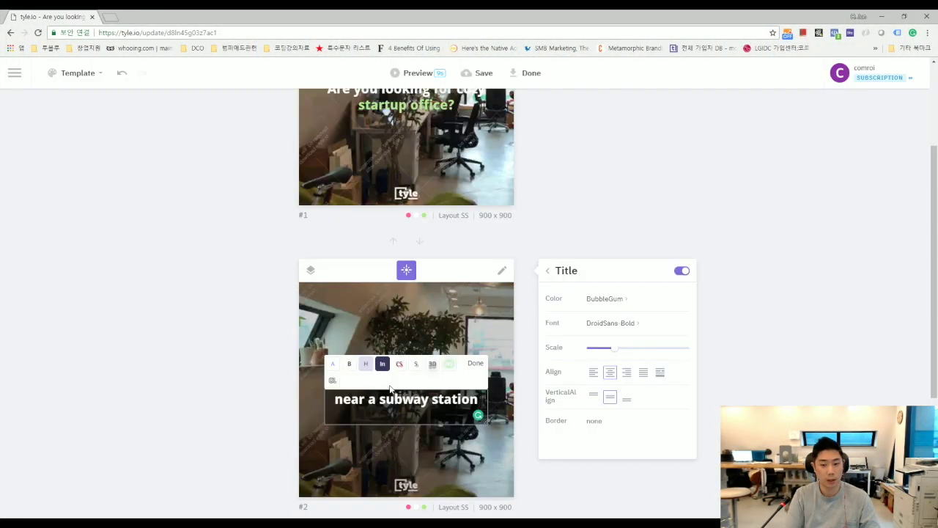
Add '5 minutes on foot' as a second line under 'near a subway station'.
text(5 minutes on foot)
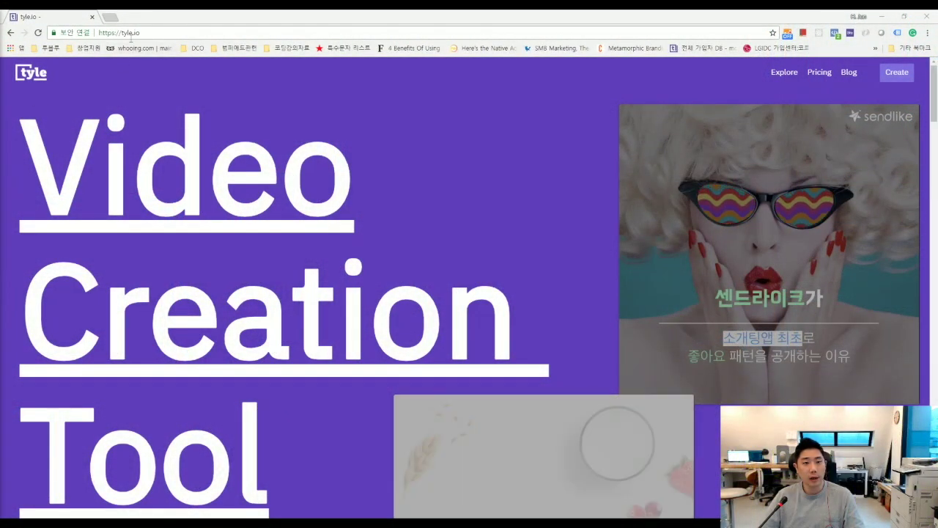
Reload the tyle.io home page and go to the New Card template gallery via Create.
click(147, 33)
click(151, 32)
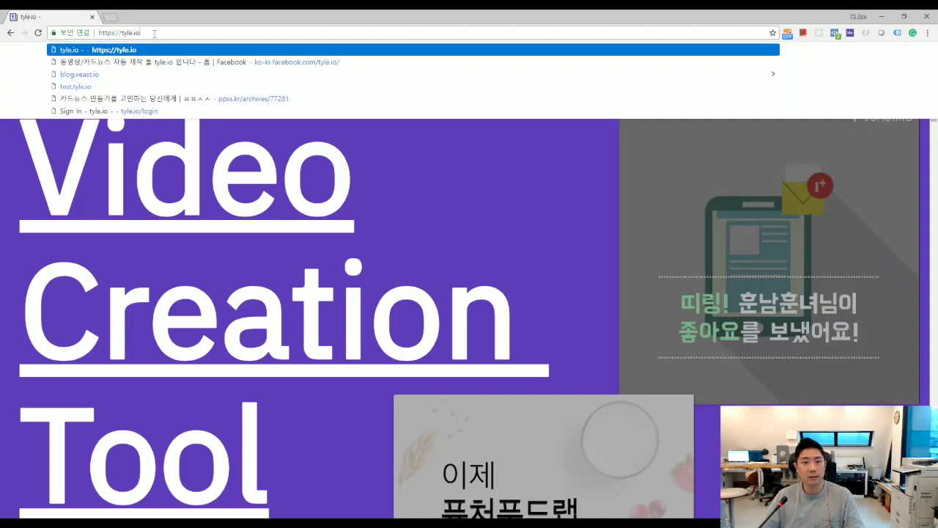
key(Return)
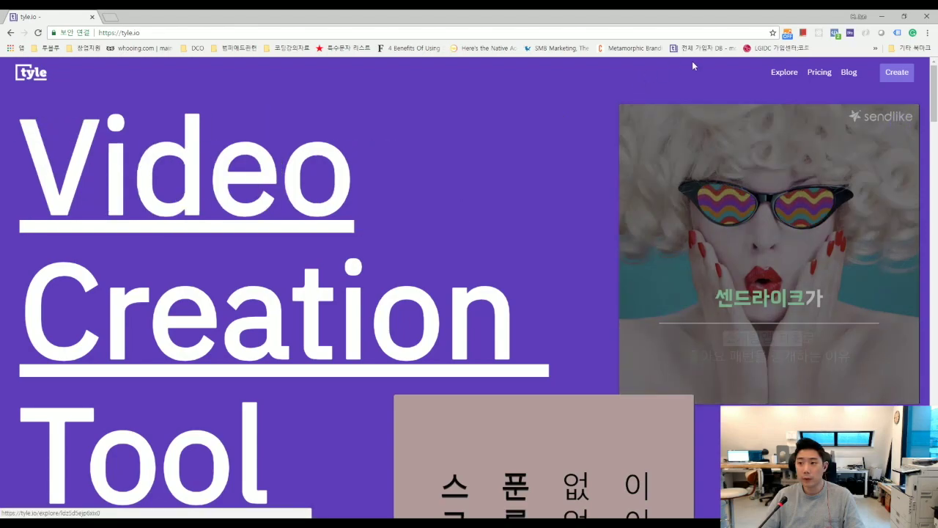
click(895, 78)
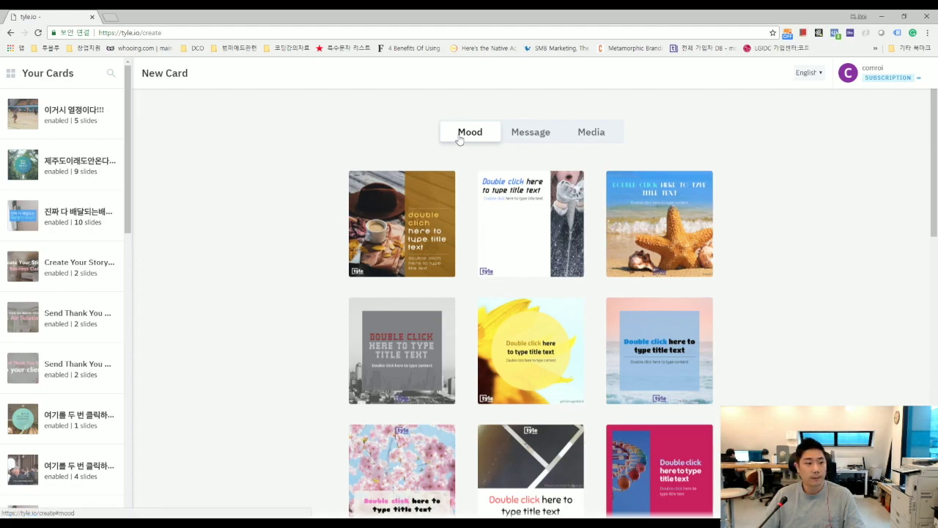
click(523, 141)
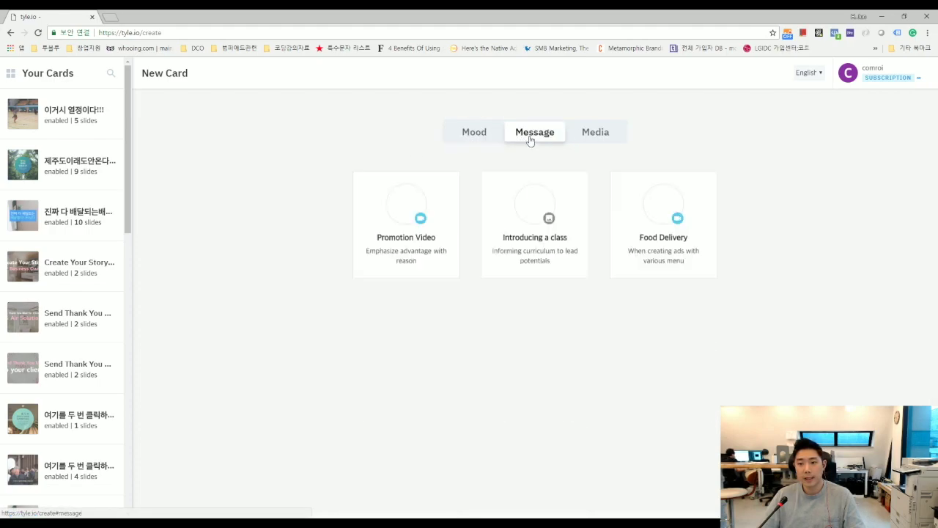
click(594, 137)
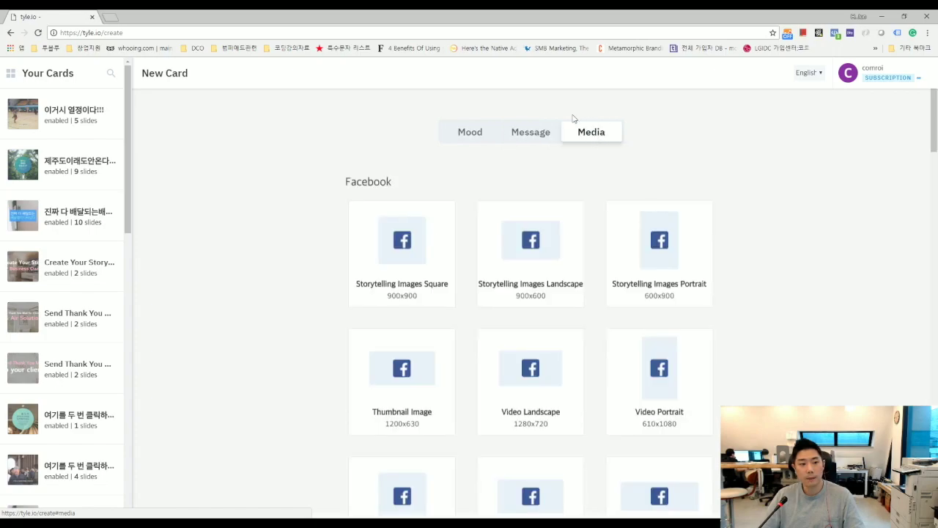
click(483, 134)
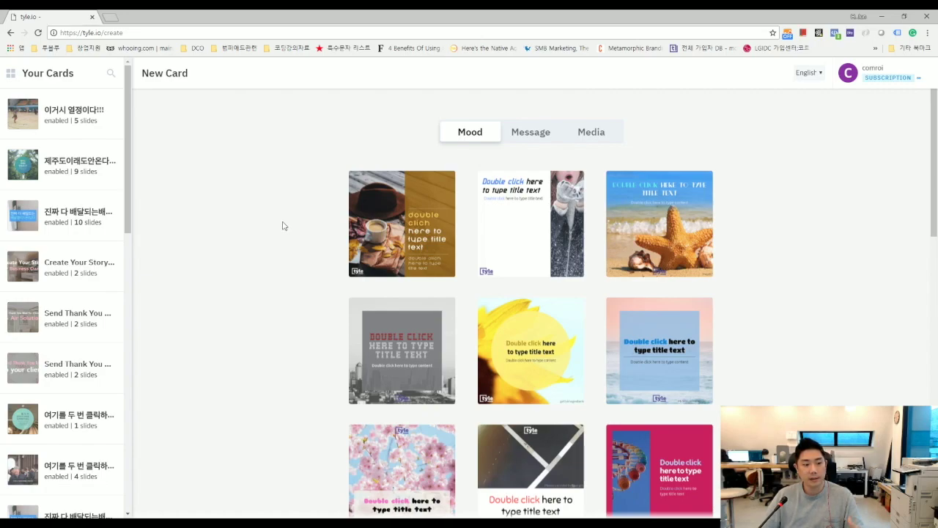
scroll(515, 320, down, 1)
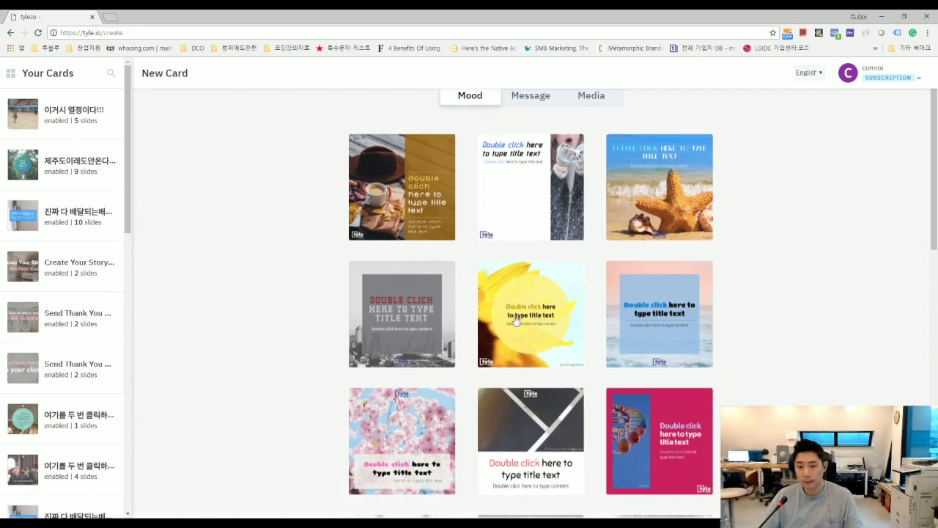
Create a sunflower-template card titled 'Are you looking for cozy startup office?', with its body text turned off.
click(536, 302)
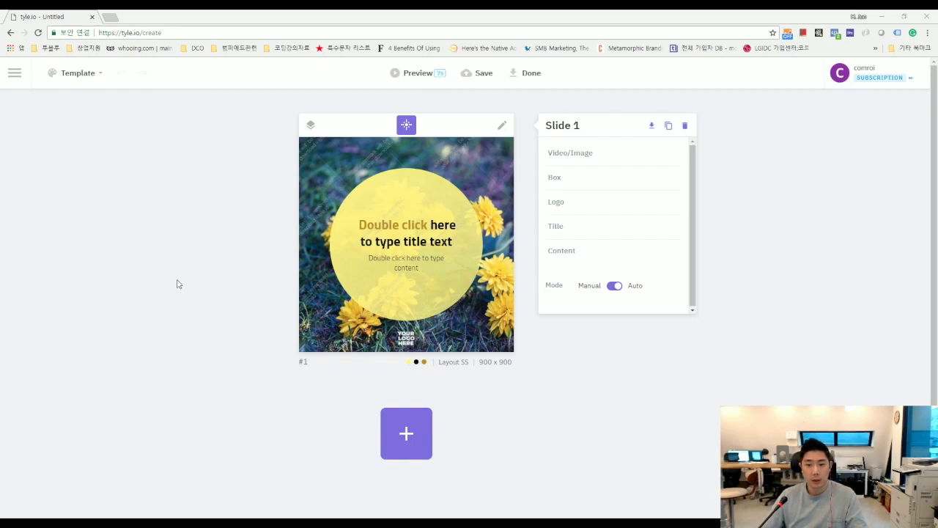
double_click(421, 242)
text(A)
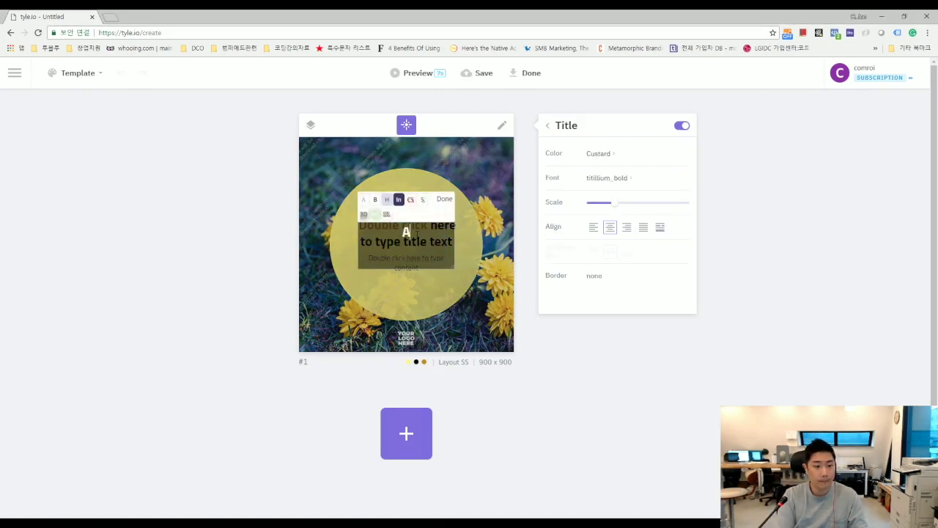
text(re you loo)
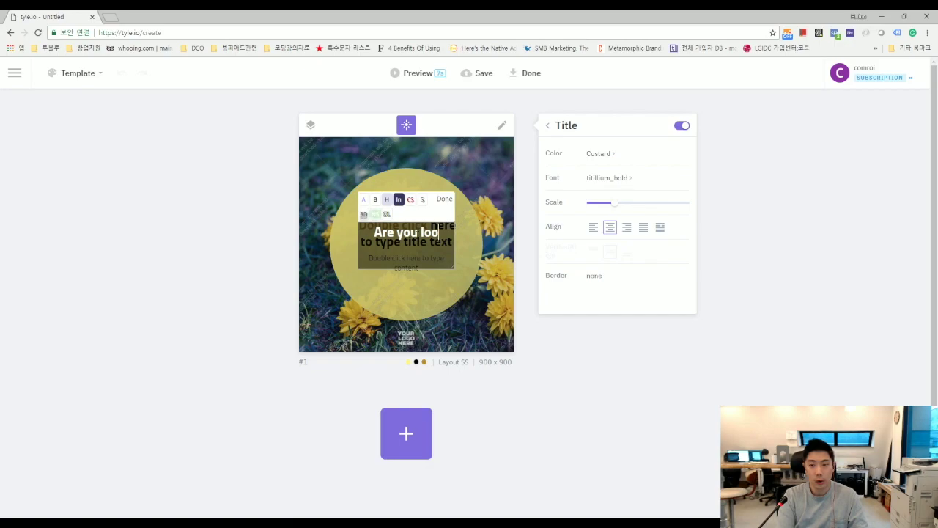
text(king for coz)
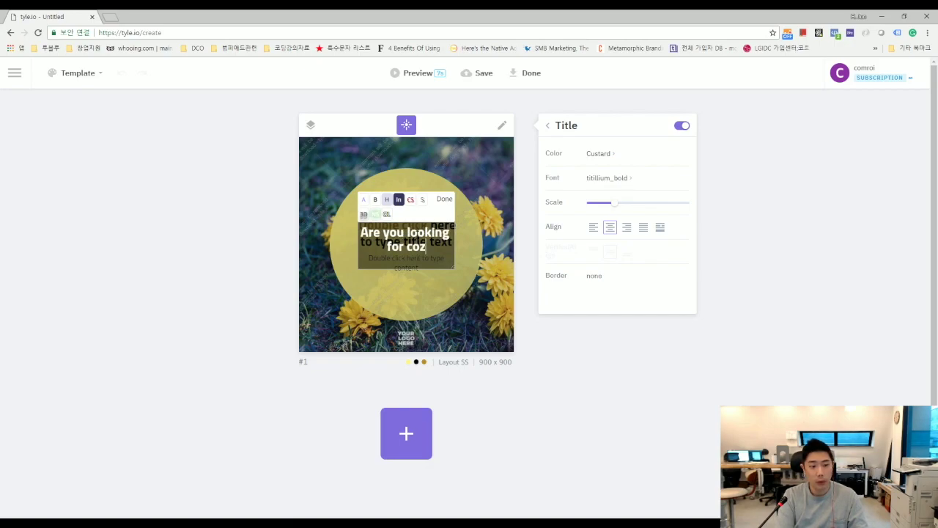
text(y startup)
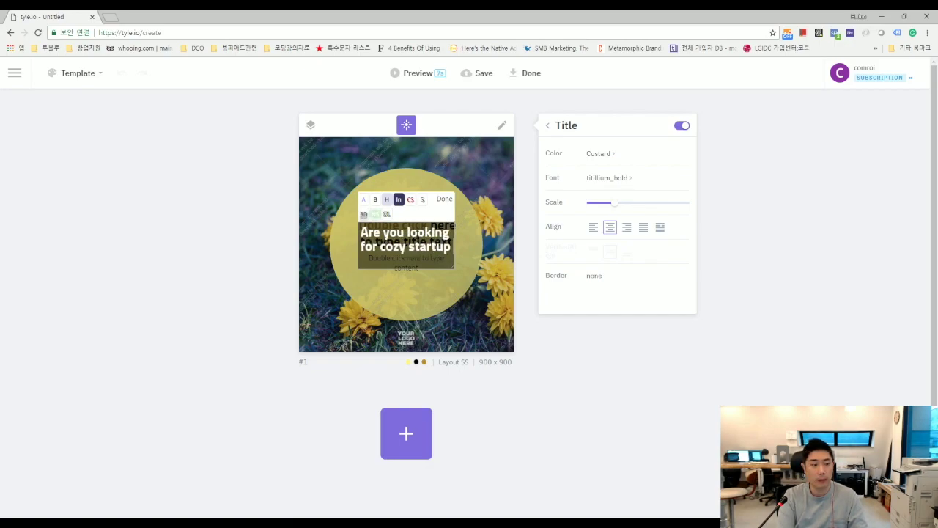
text( office?)
click(224, 171)
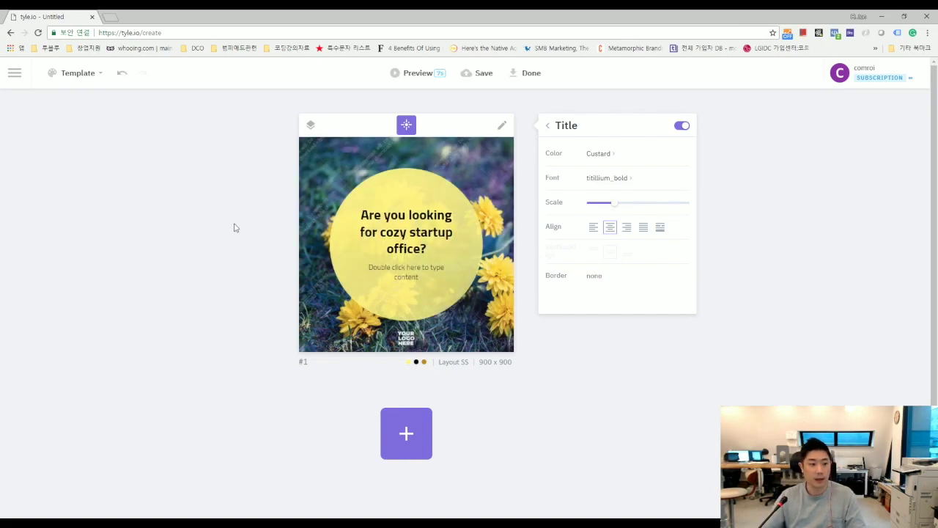
click(408, 279)
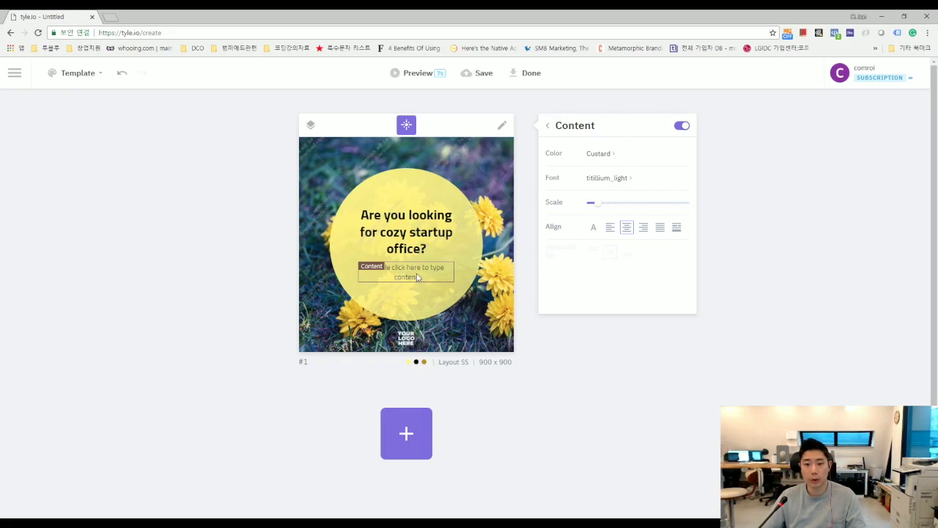
click(681, 126)
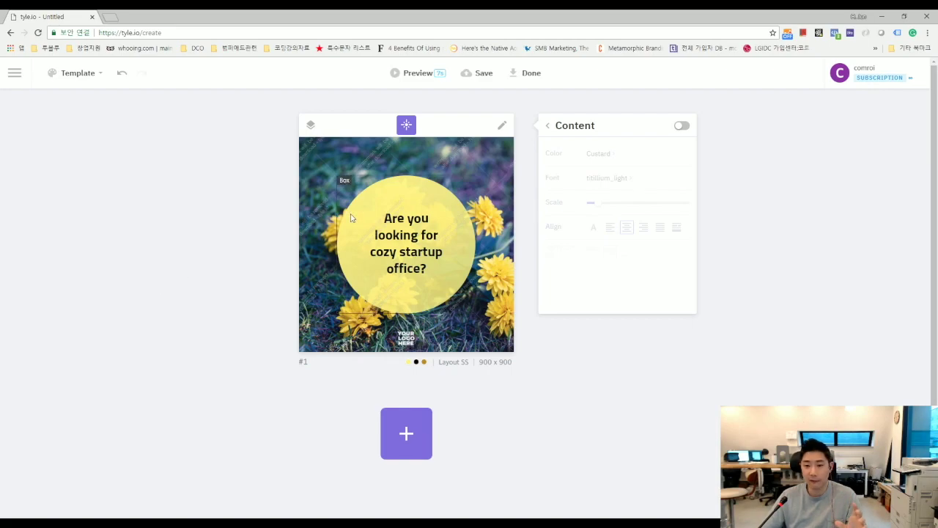
Set the card background to the office video from My Images, rotated 270deg to stand upright.
click(503, 160)
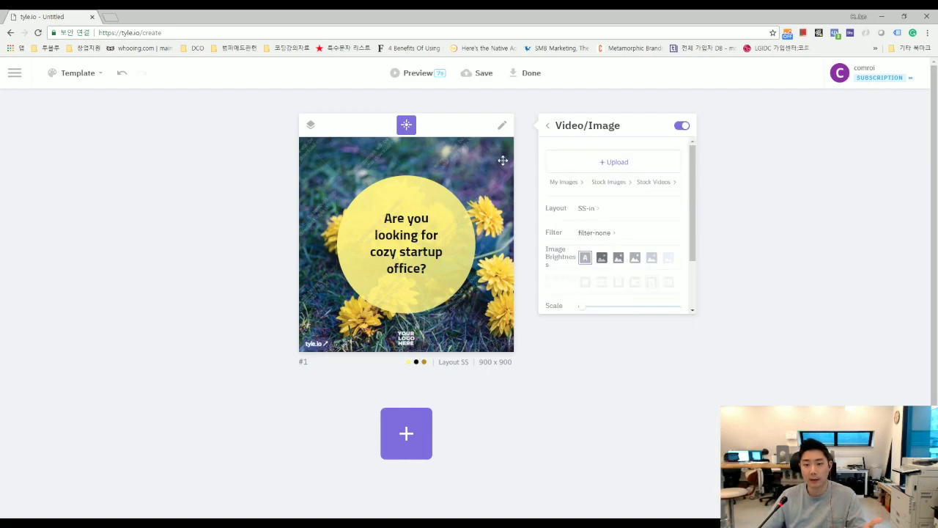
click(567, 185)
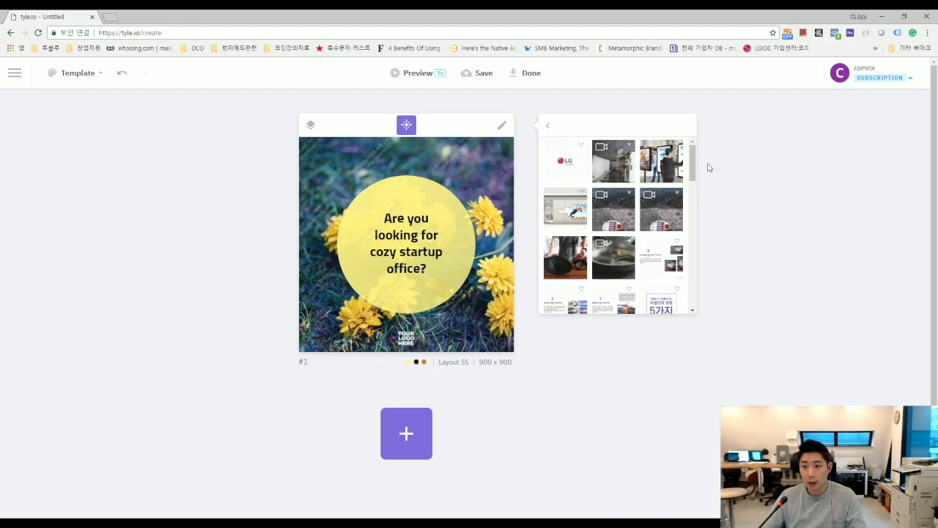
drag(692, 167, 681, 267)
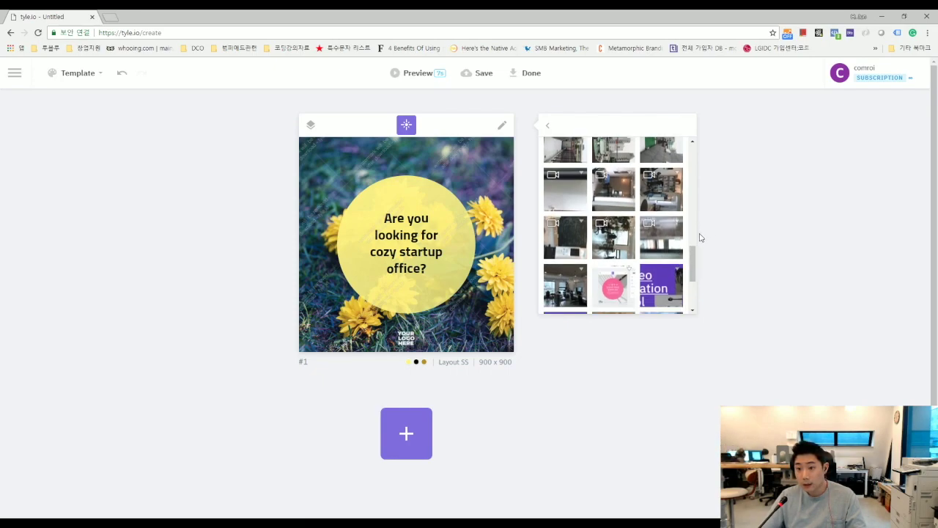
click(613, 242)
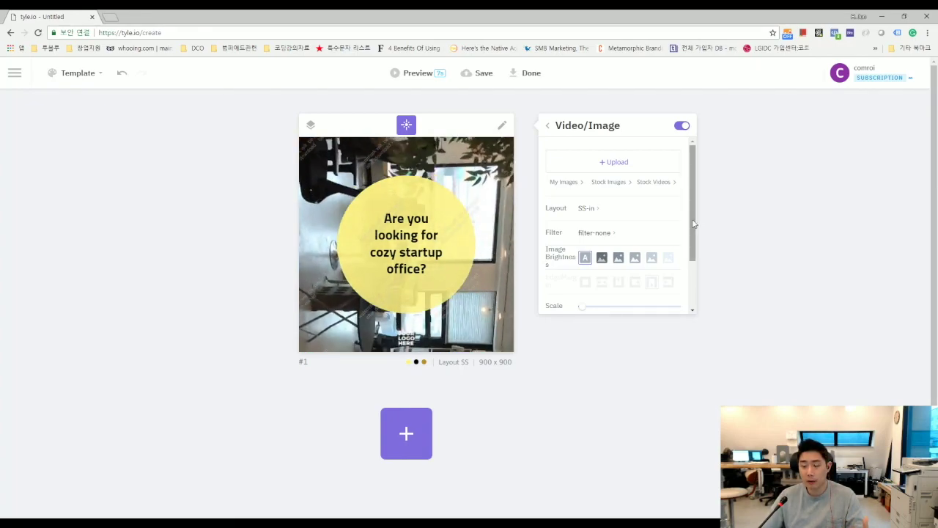
drag(694, 223, 694, 249)
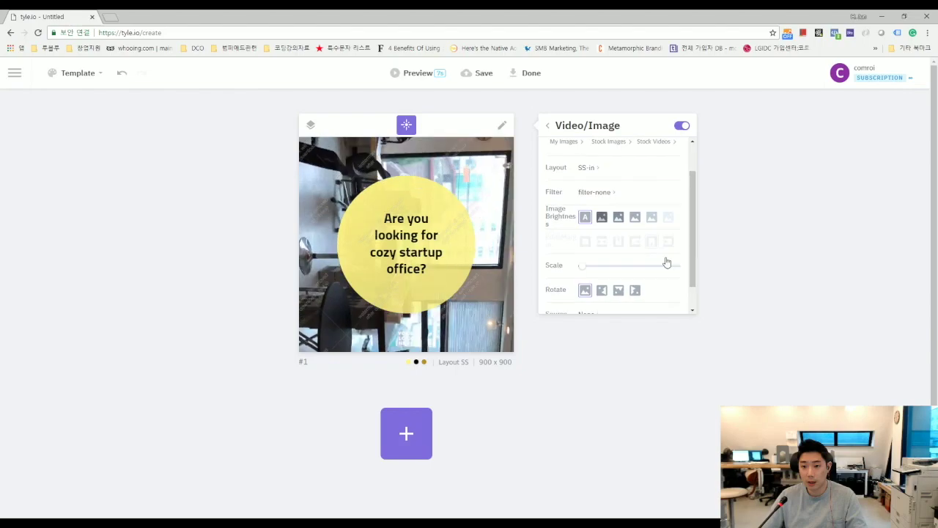
click(636, 292)
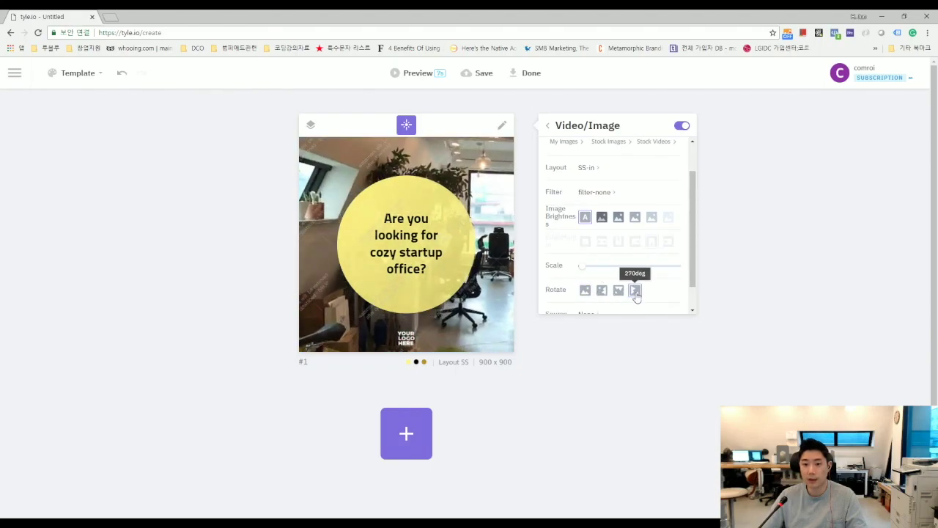
Swap the YOUR LOGO HERE placeholder for the saved tyle logo from My Logos.
click(409, 337)
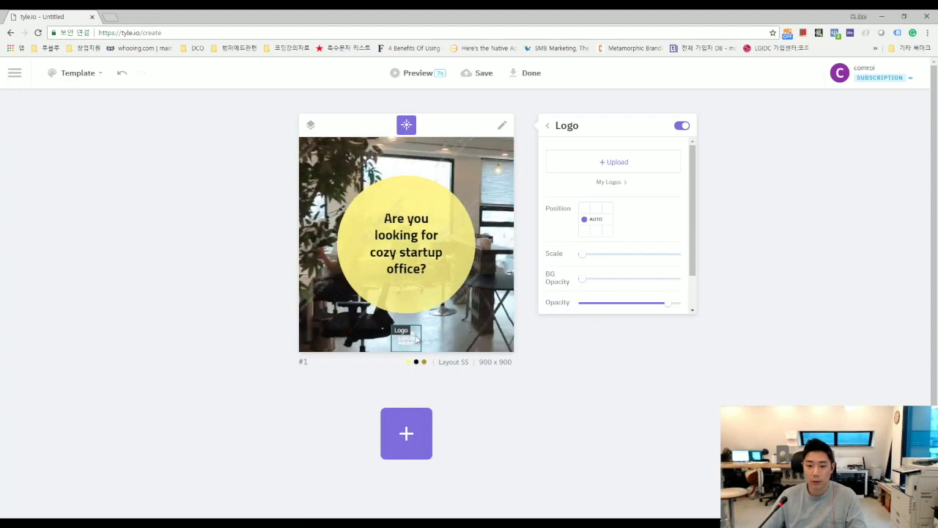
click(613, 182)
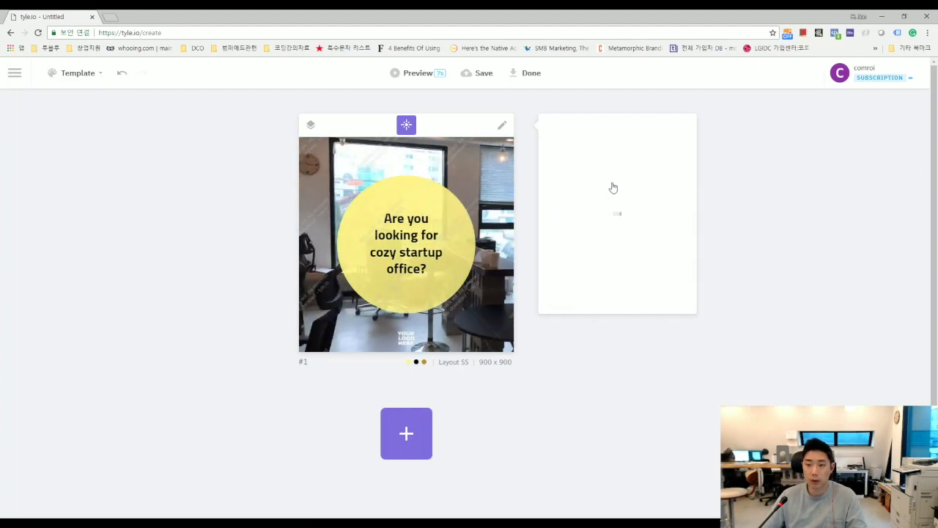
click(547, 126)
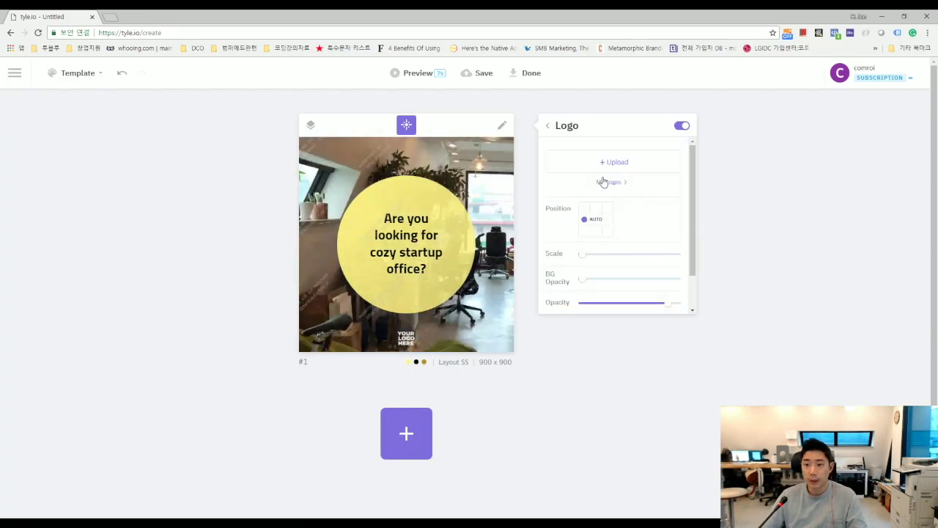
click(611, 183)
scroll(622, 234, down, 1)
click(614, 282)
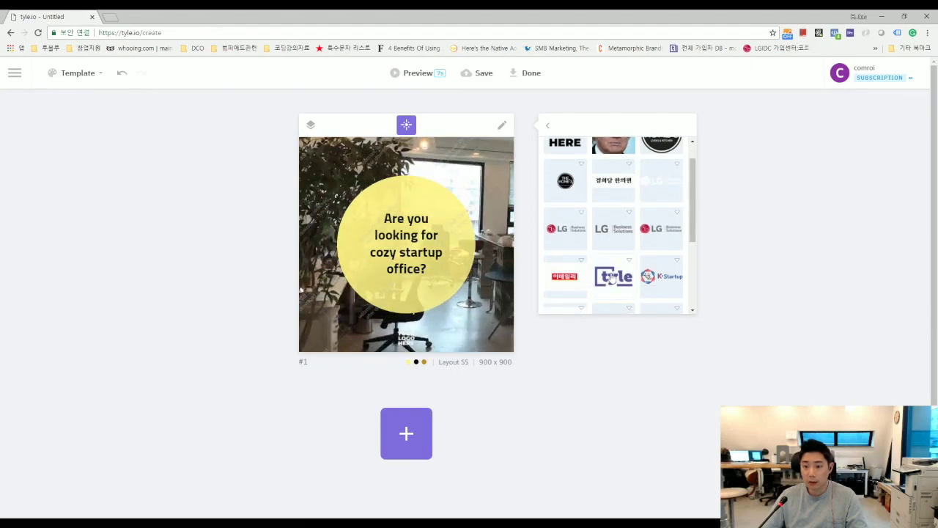
click(199, 312)
click(412, 236)
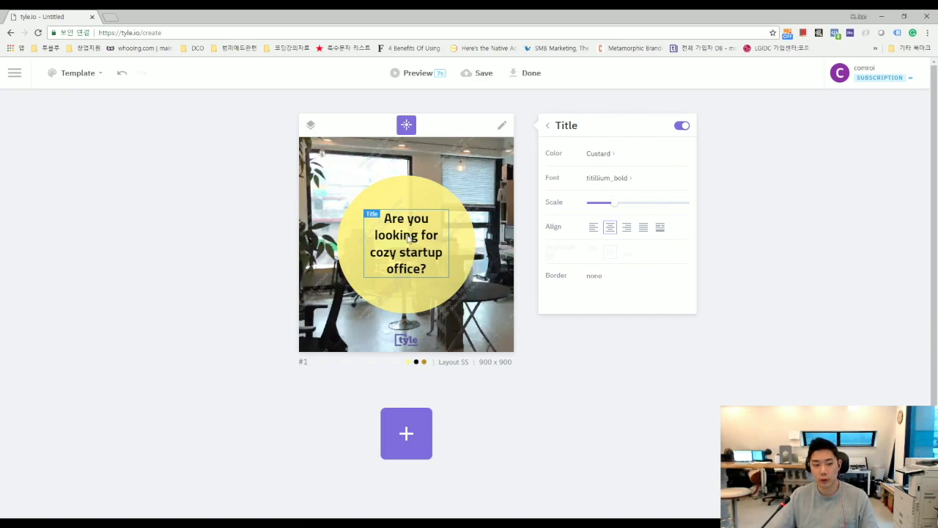
Apply the bold Droid Sans font to the first slide's title.
click(606, 180)
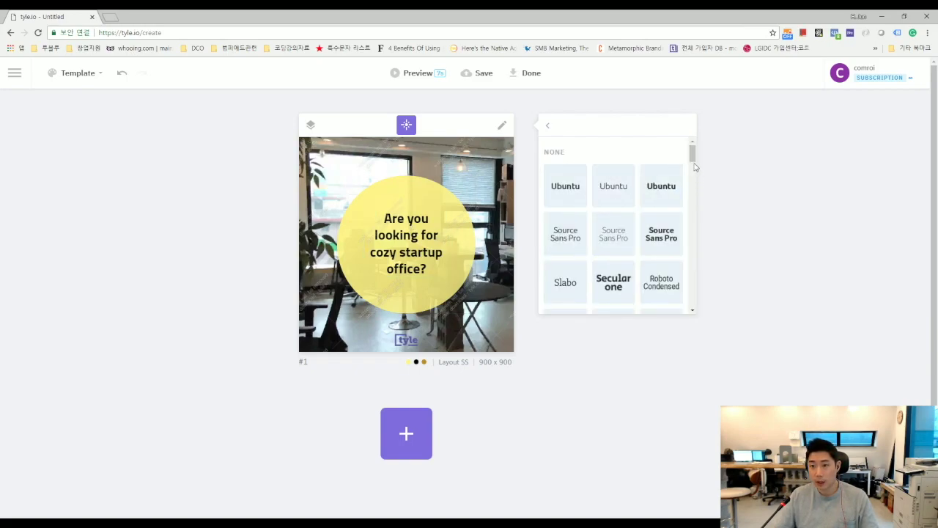
scroll(691, 160, down, 2)
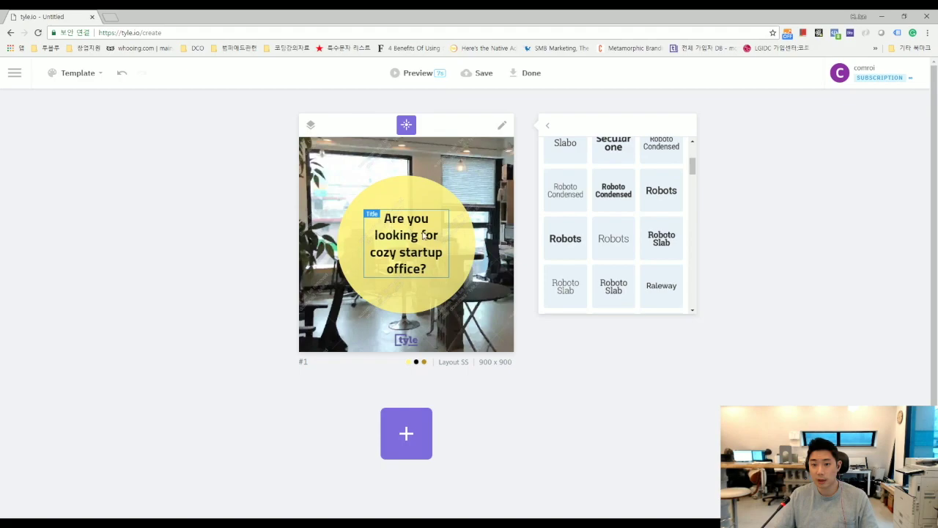
drag(693, 166, 693, 177)
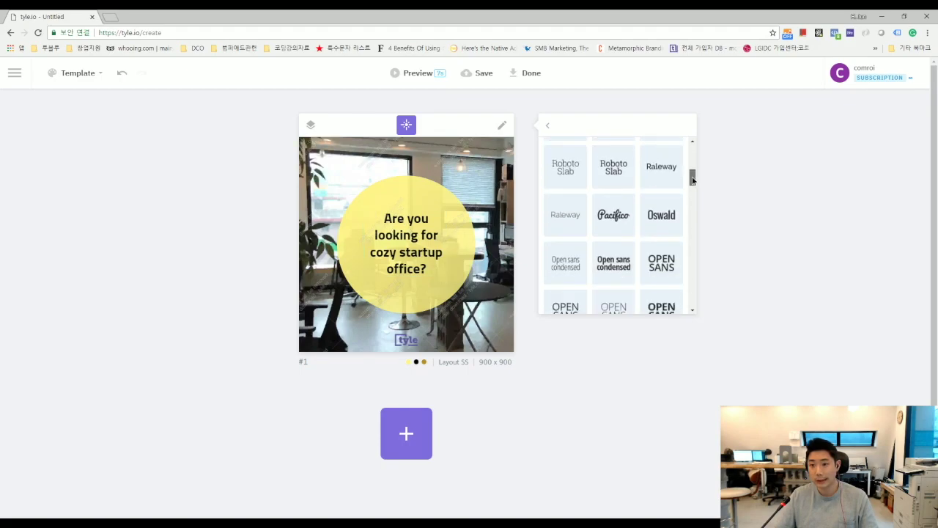
scroll(682, 207, down, 1)
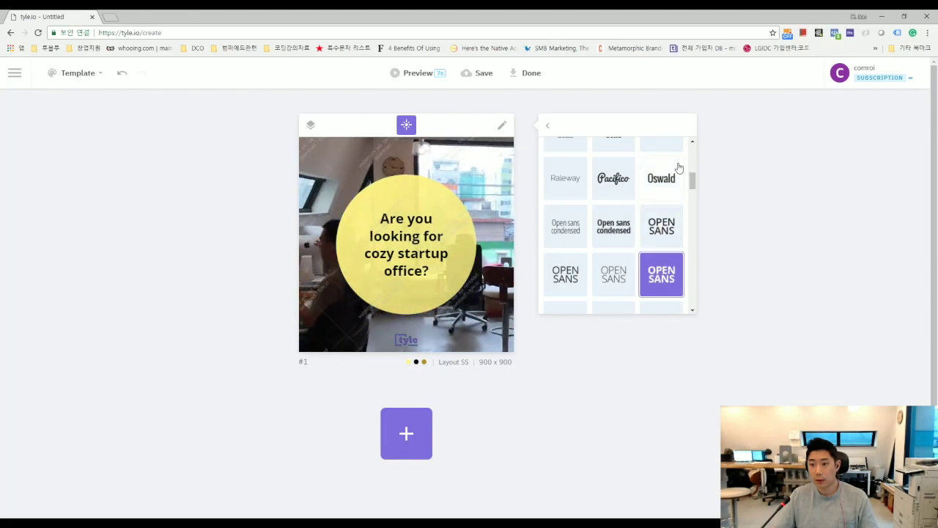
drag(692, 182, 694, 196)
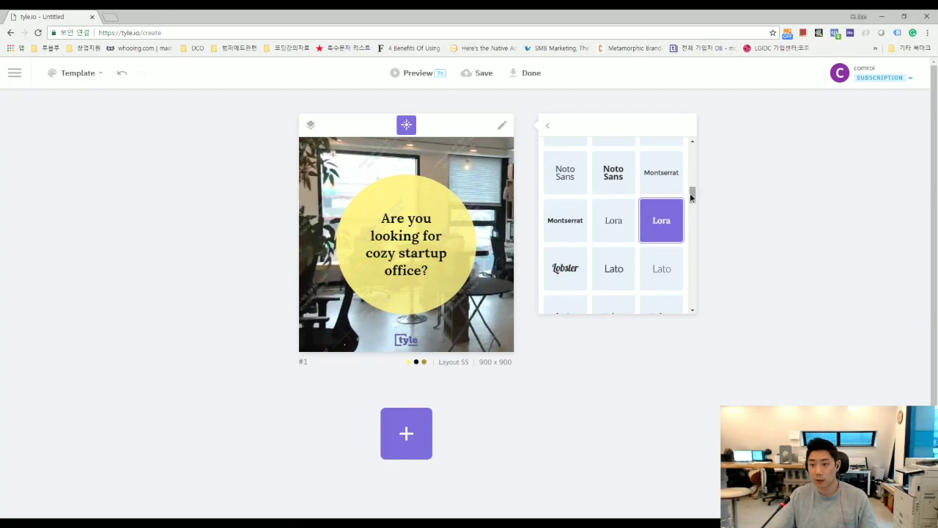
drag(691, 196, 691, 213)
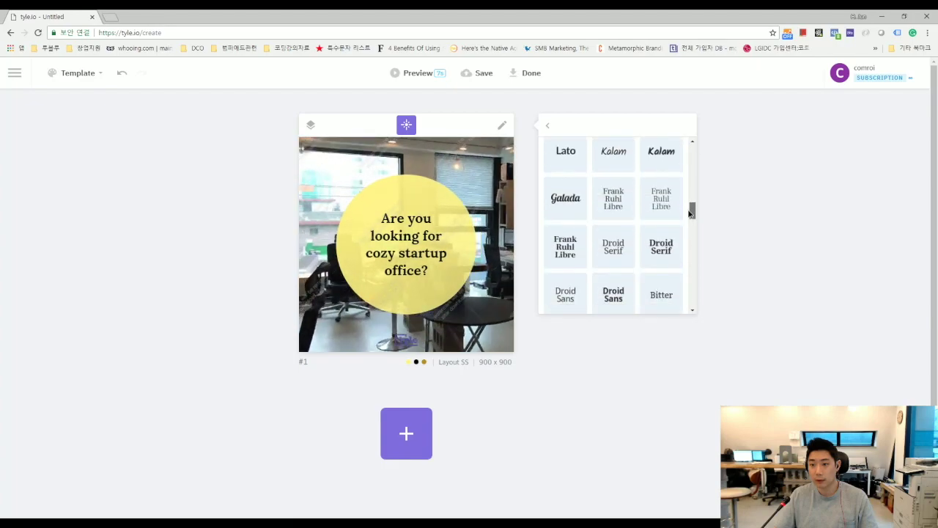
click(614, 294)
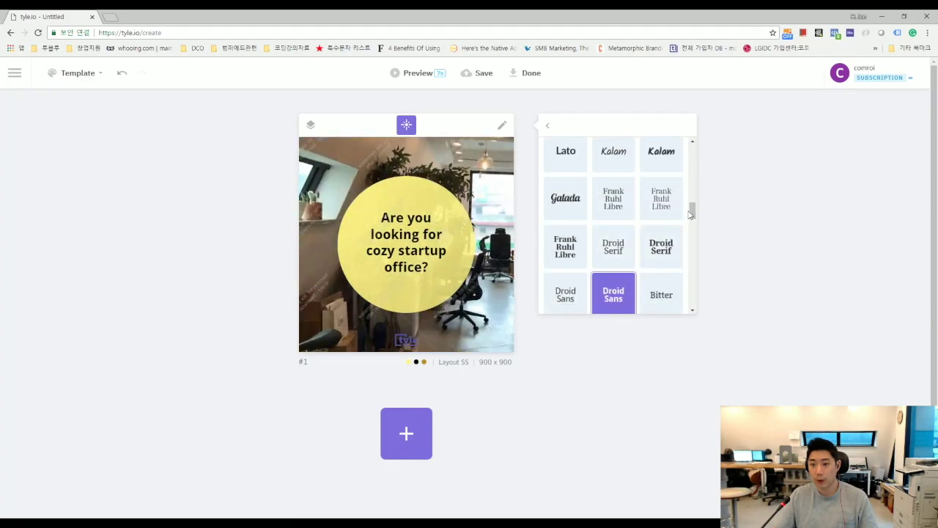
click(414, 240)
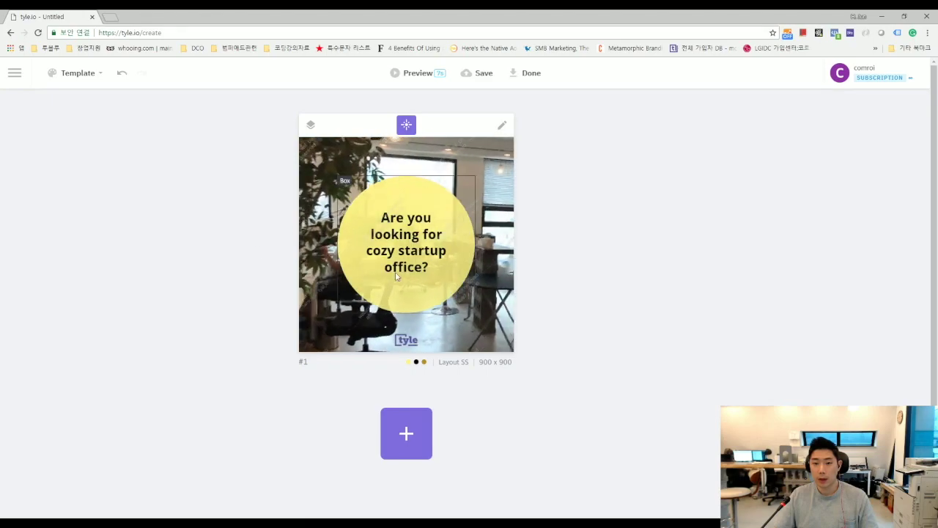
Turn off the yellow circle Box and set the office video to Original brightness.
click(413, 191)
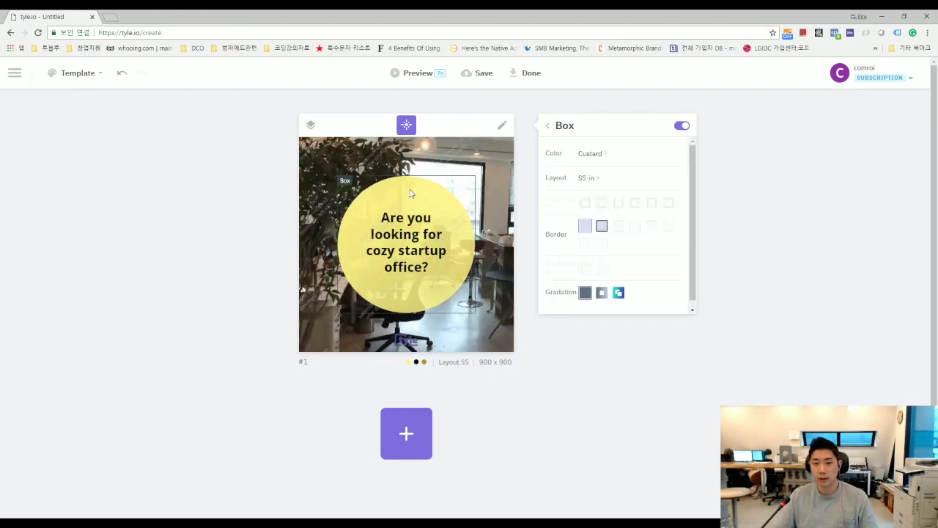
click(682, 126)
click(505, 195)
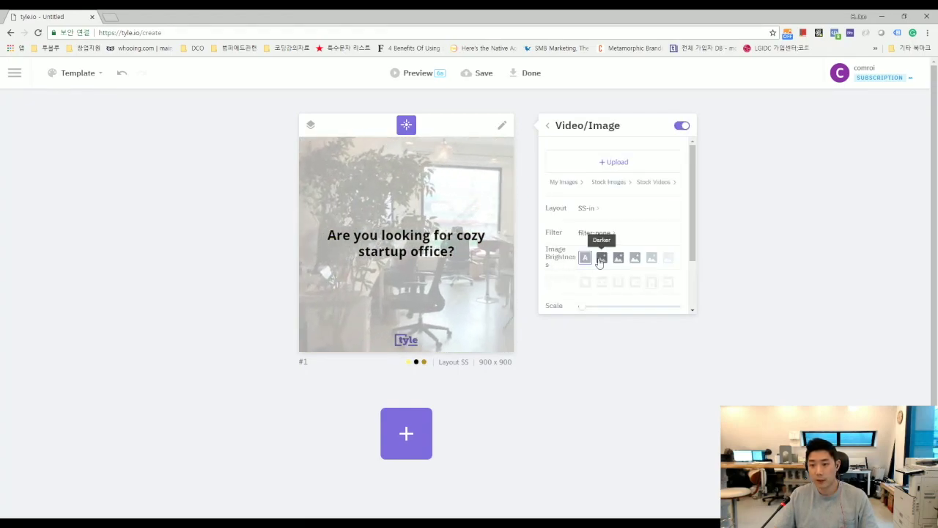
click(635, 258)
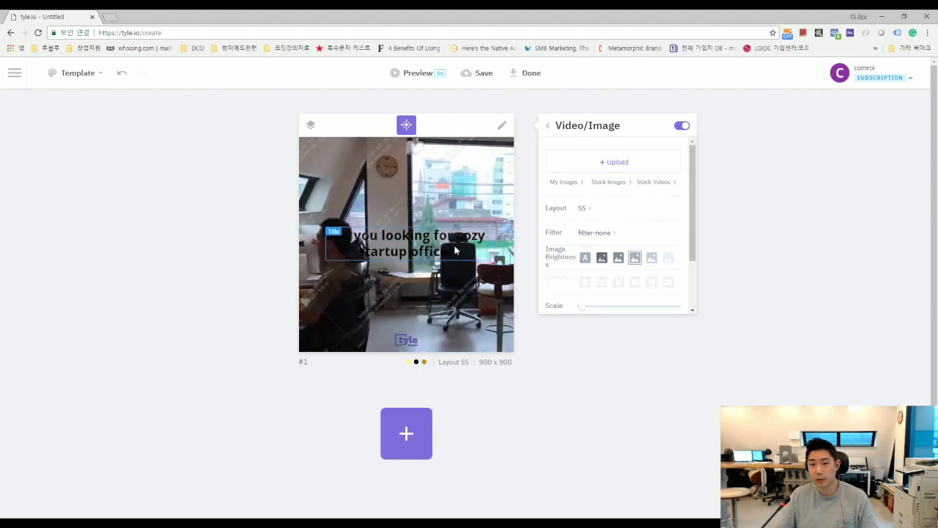
click(424, 244)
click(242, 264)
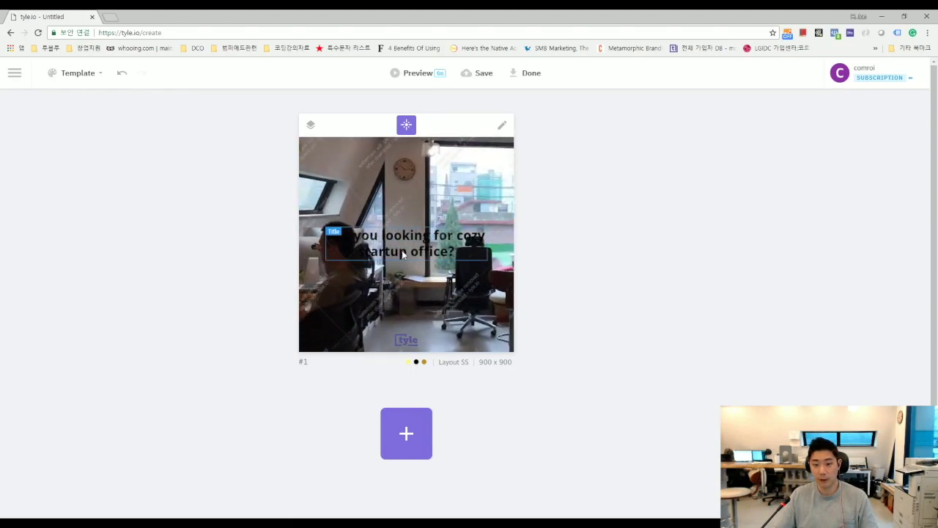
click(409, 200)
click(438, 252)
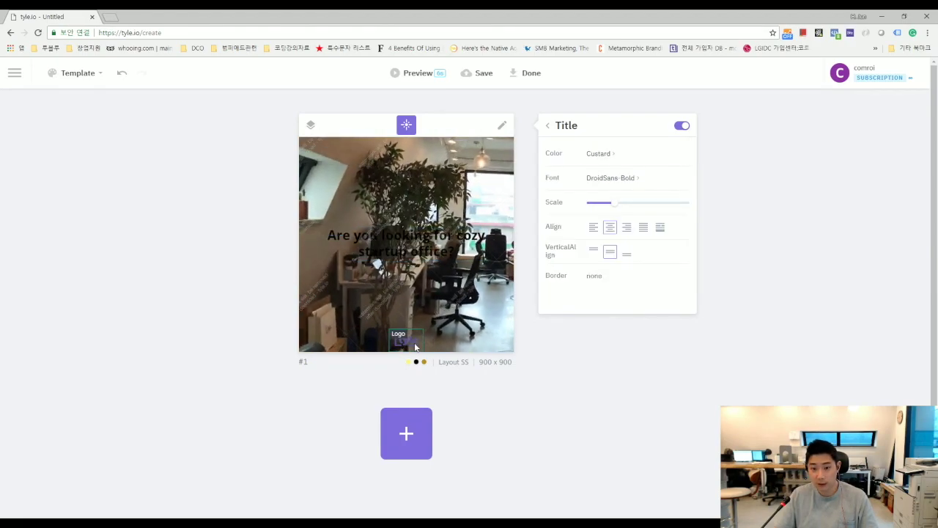
Switch the title colour theme to BubbleGum.
click(598, 153)
scroll(593, 203, down, 2)
scroll(613, 237, up, 2)
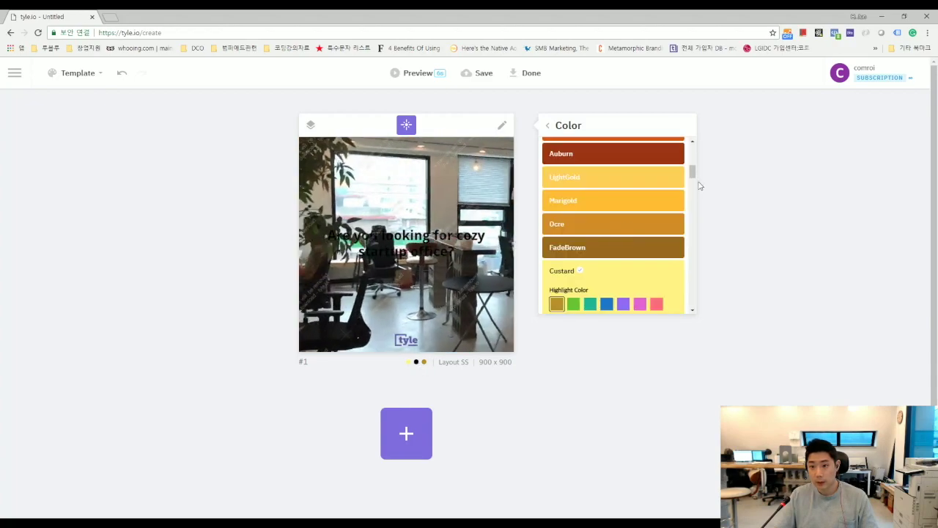
drag(691, 170, 694, 150)
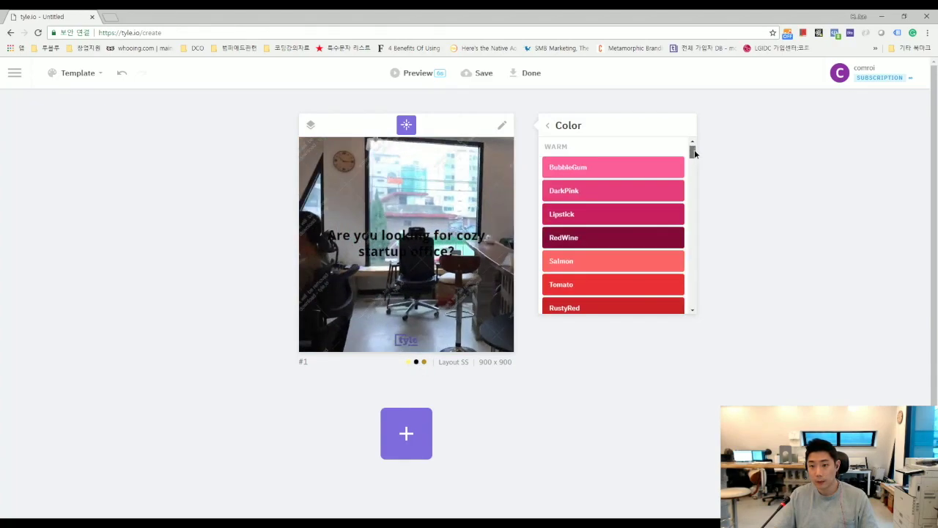
click(642, 167)
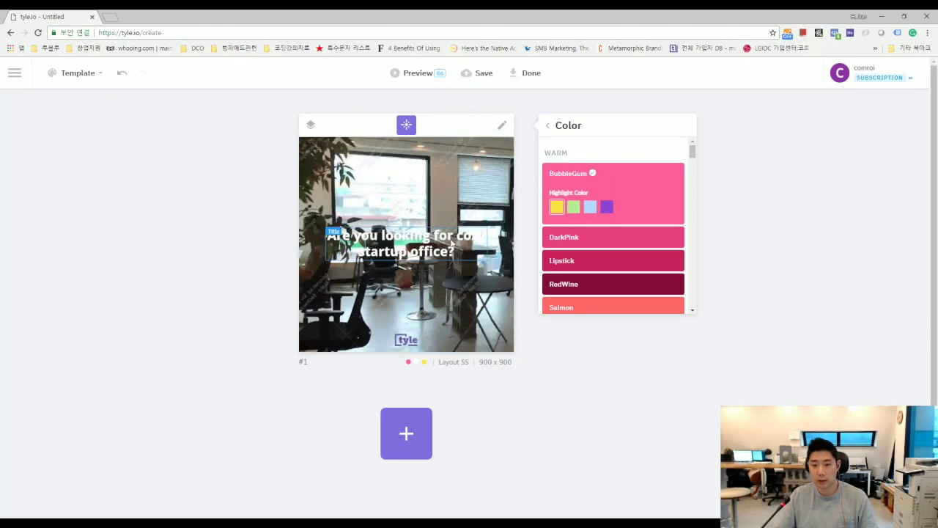
Highlight 'startup office?' in the title with the green swatch.
double_click(413, 250)
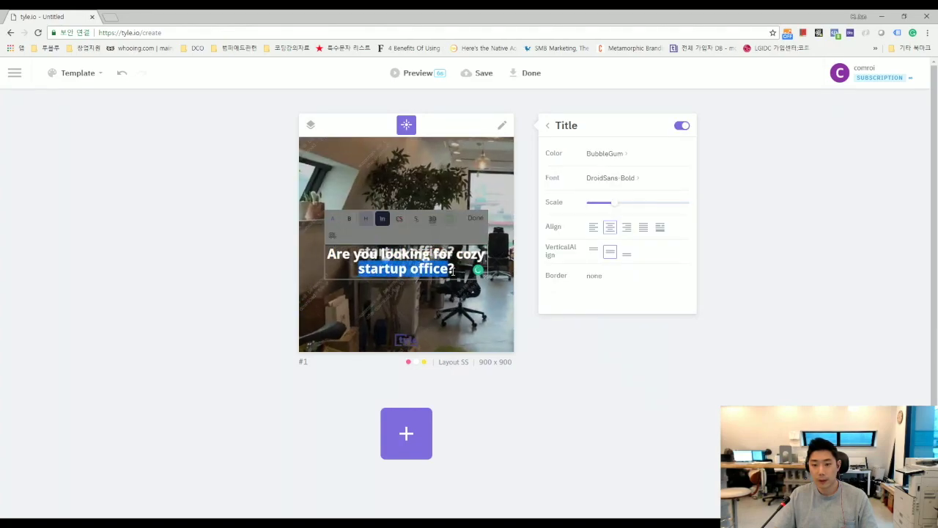
click(271, 228)
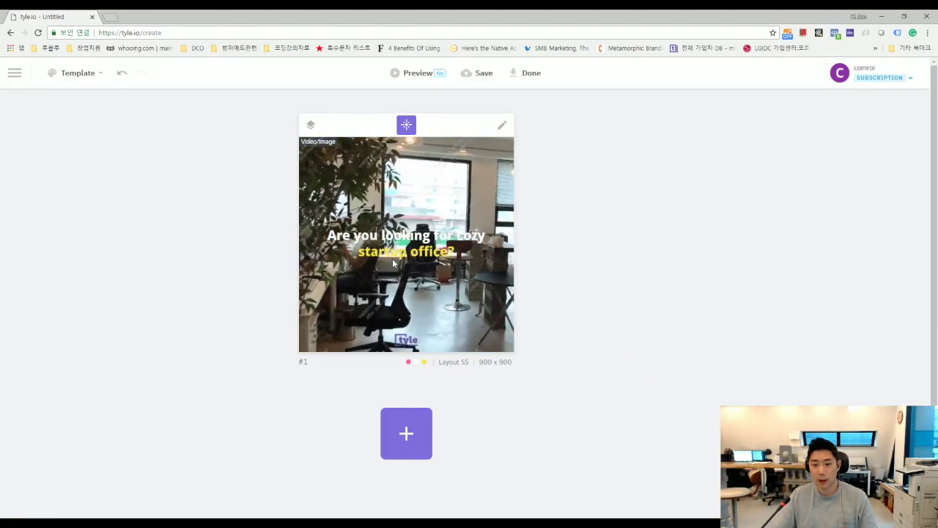
click(400, 255)
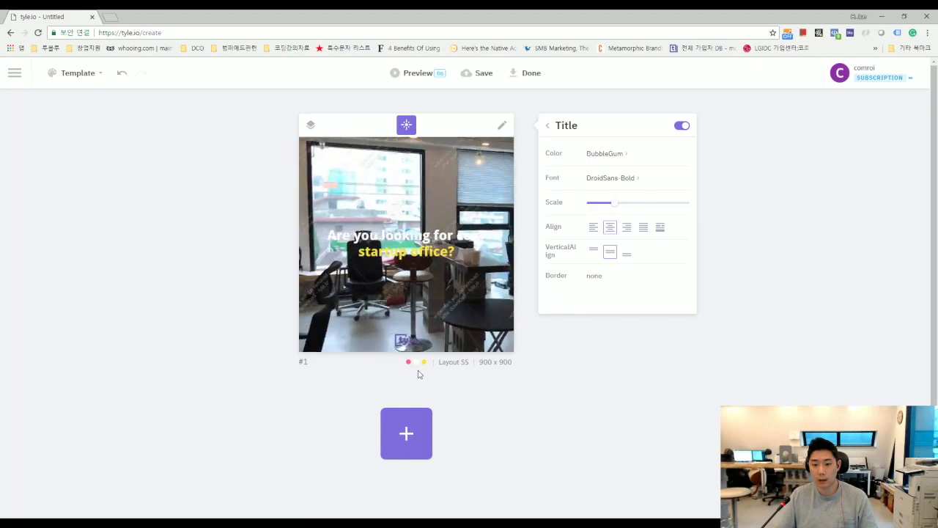
click(605, 154)
click(574, 182)
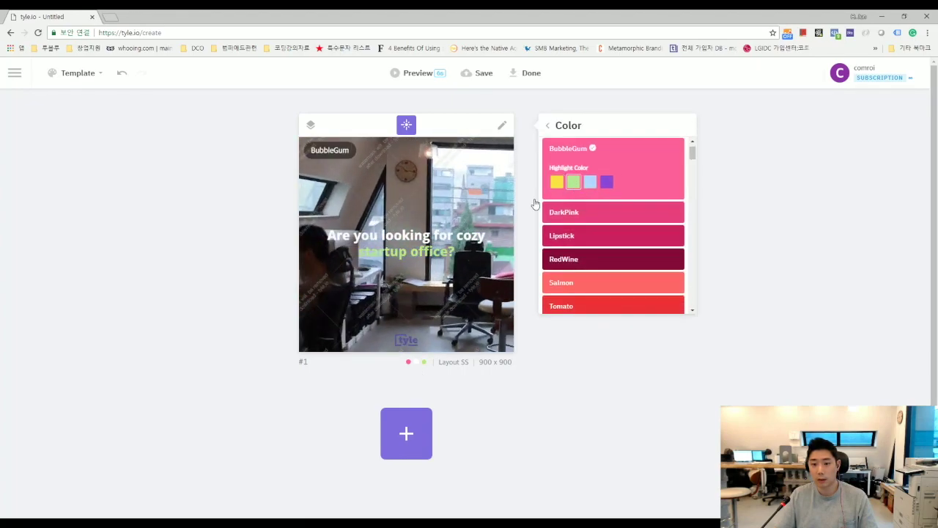
Set the logo's Invert Color to Automatic so it shows white.
click(405, 339)
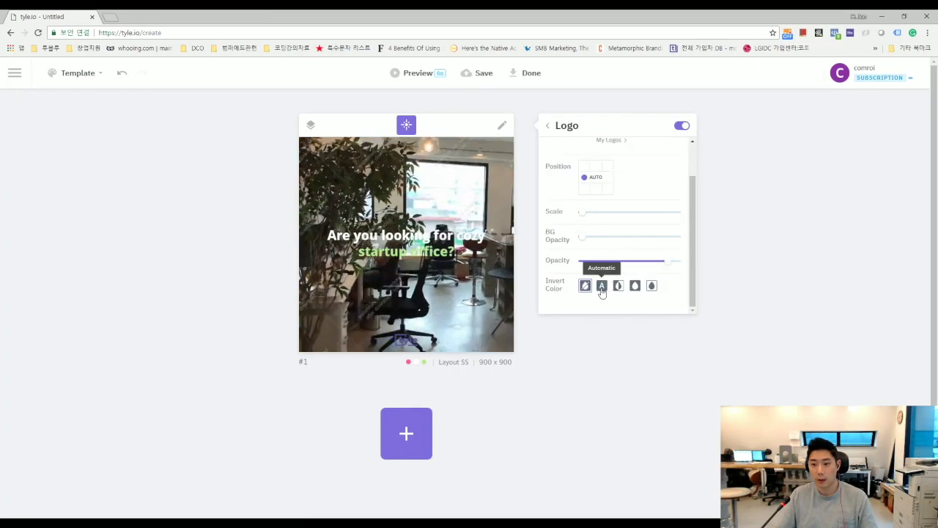
click(602, 286)
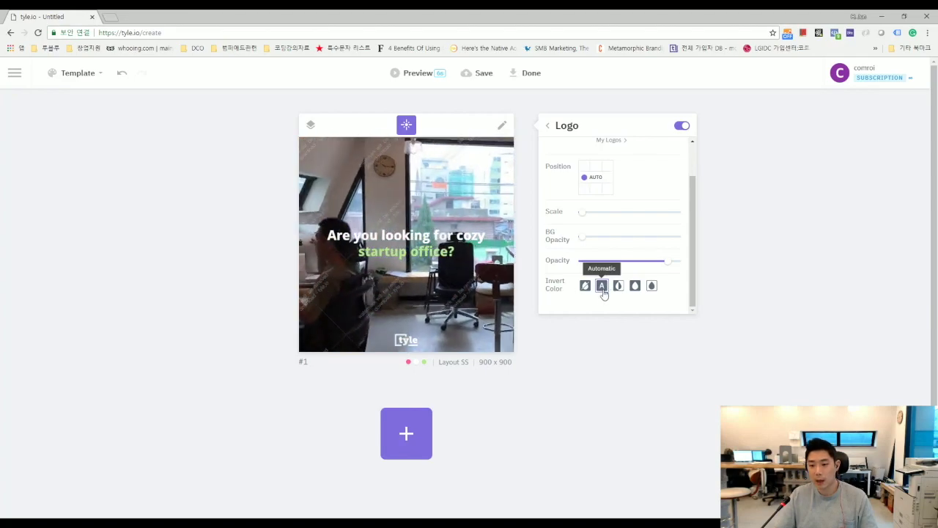
click(249, 283)
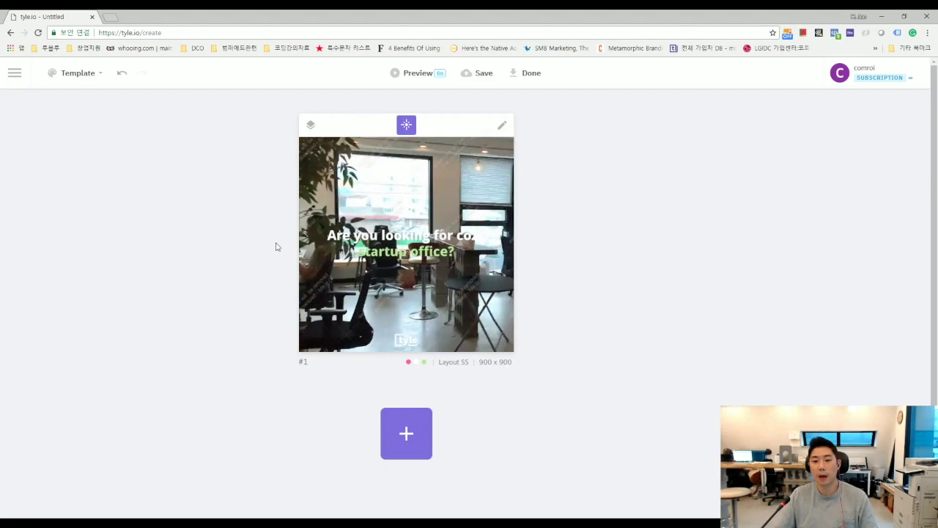
Save the ad, add slide #2, and retitle it 'near a subway station / 5 minutes on foot'.
click(391, 76)
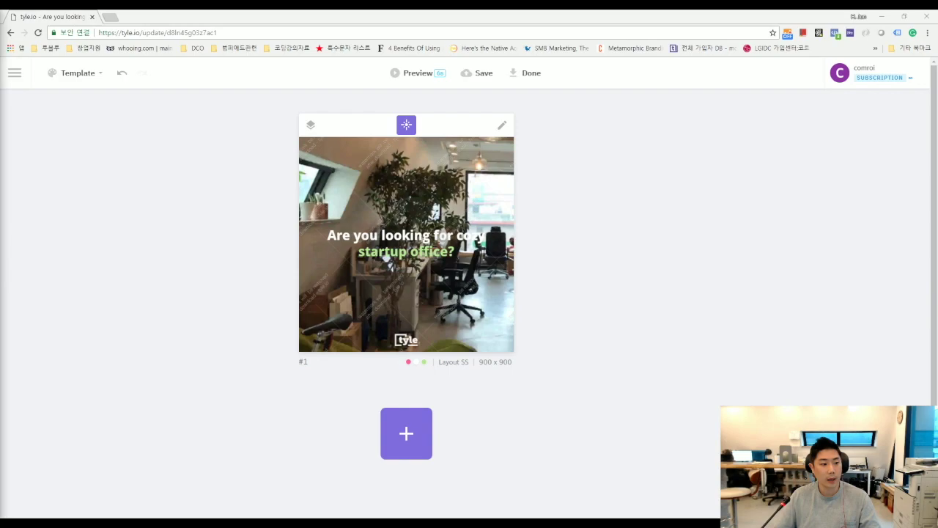
click(404, 445)
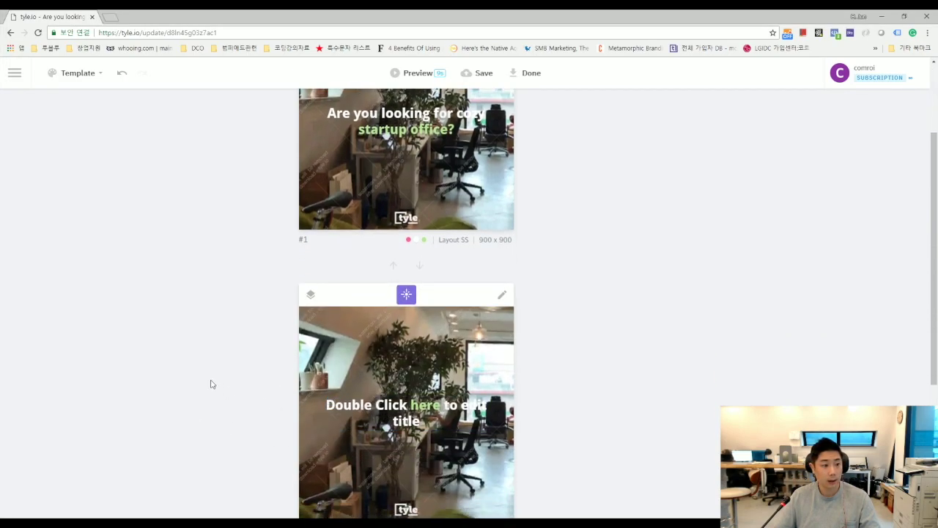
double_click(390, 390)
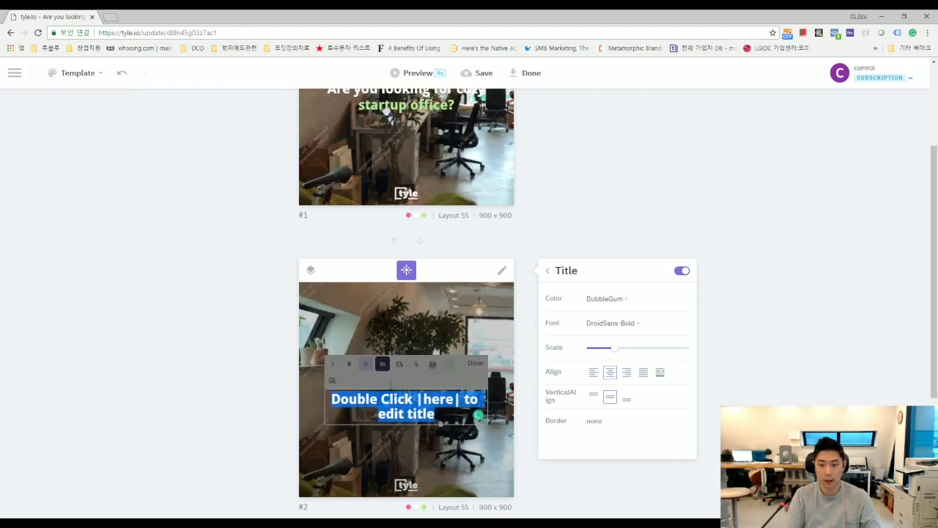
text(n)
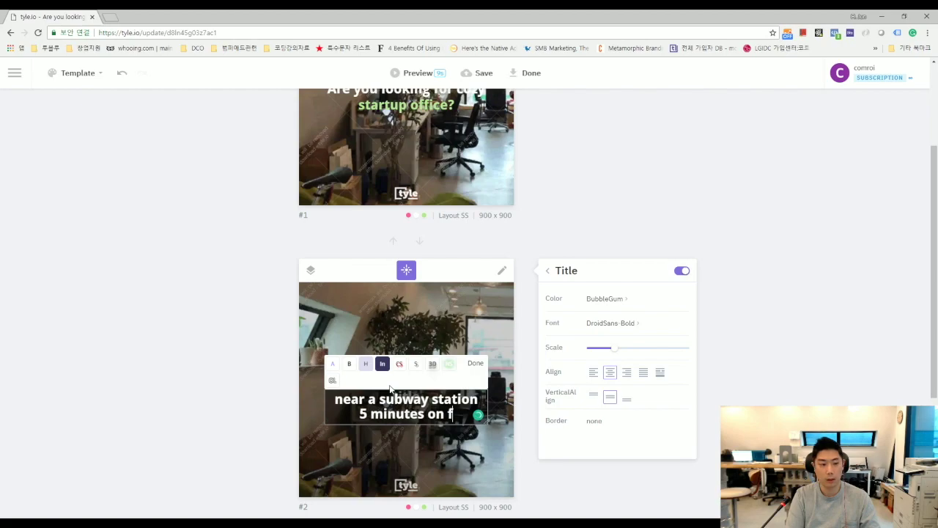
click(237, 409)
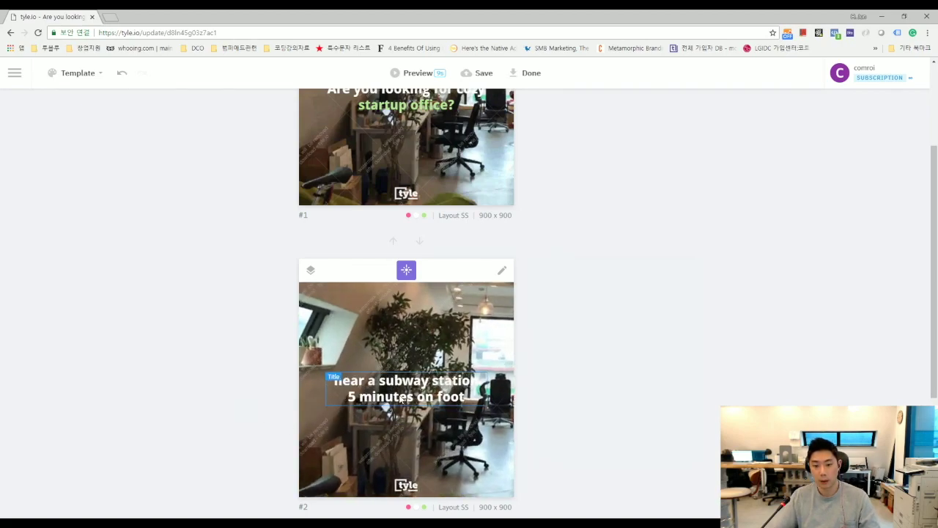
Highlight slide #2's '5 minutes on foot' line in pink and check the result.
click(418, 393)
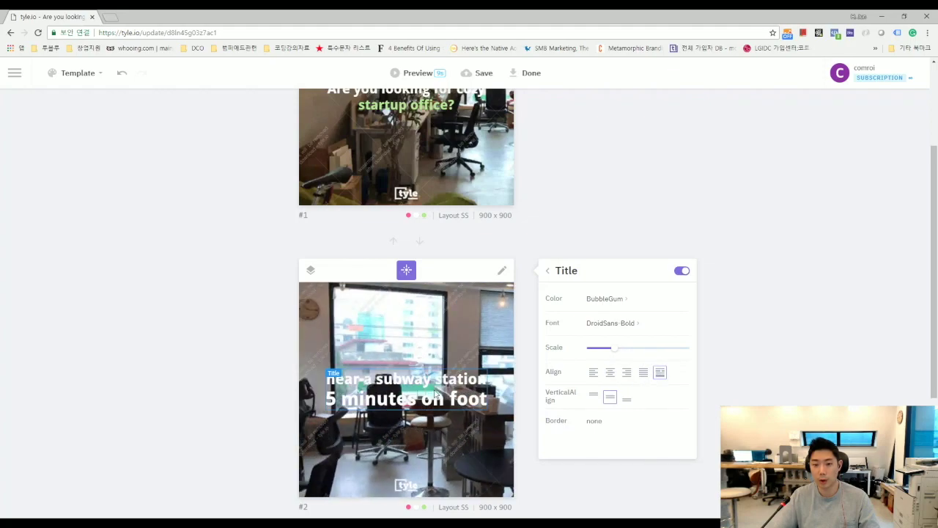
click(412, 402)
click(412, 402)
double_click(413, 403)
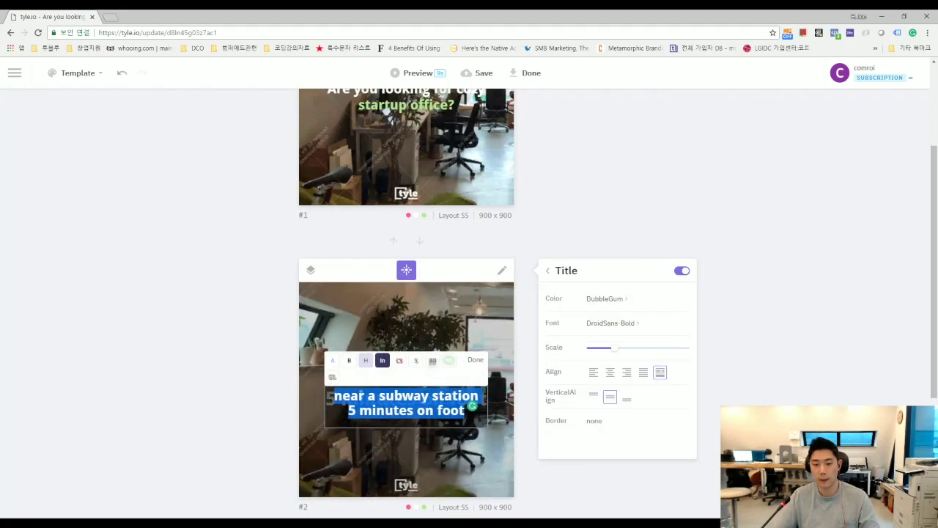
click(269, 359)
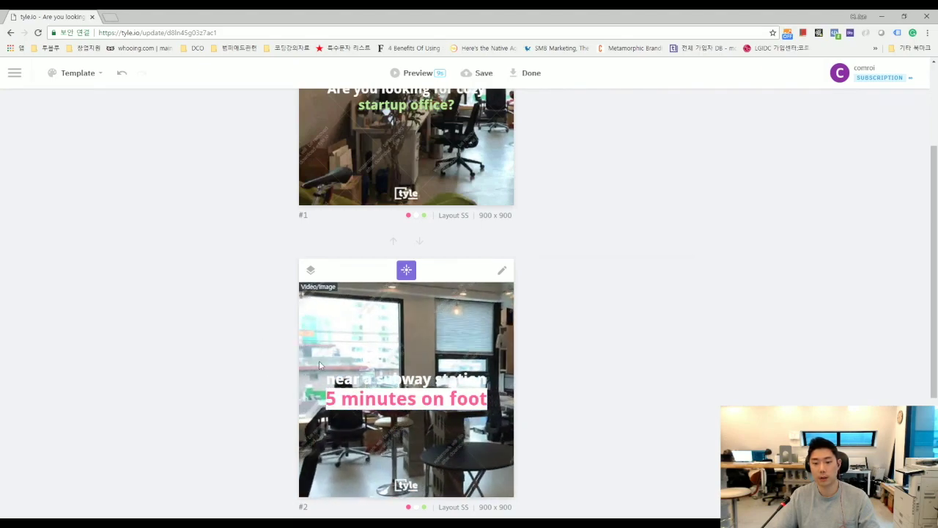
scroll(272, 369, down, 1)
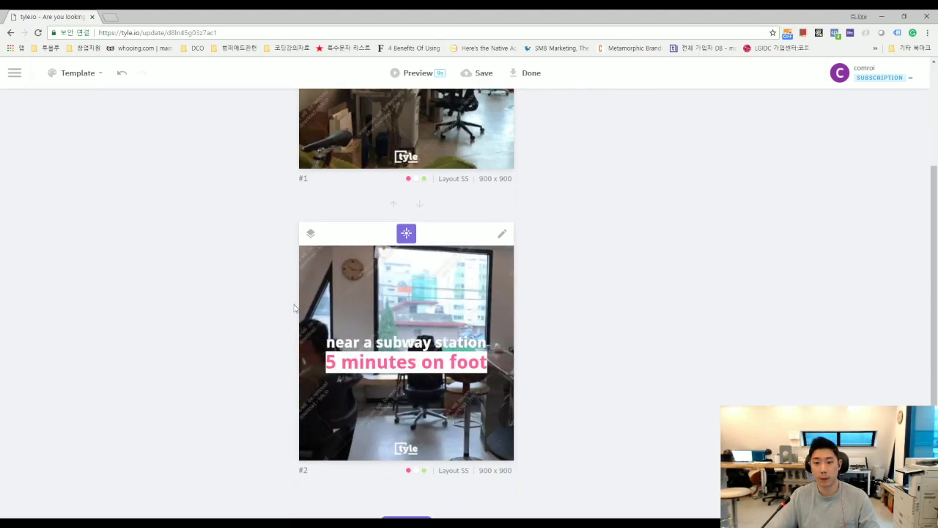
Save the project and play the two-slide ad in Video Mode preview, then exit it.
click(483, 76)
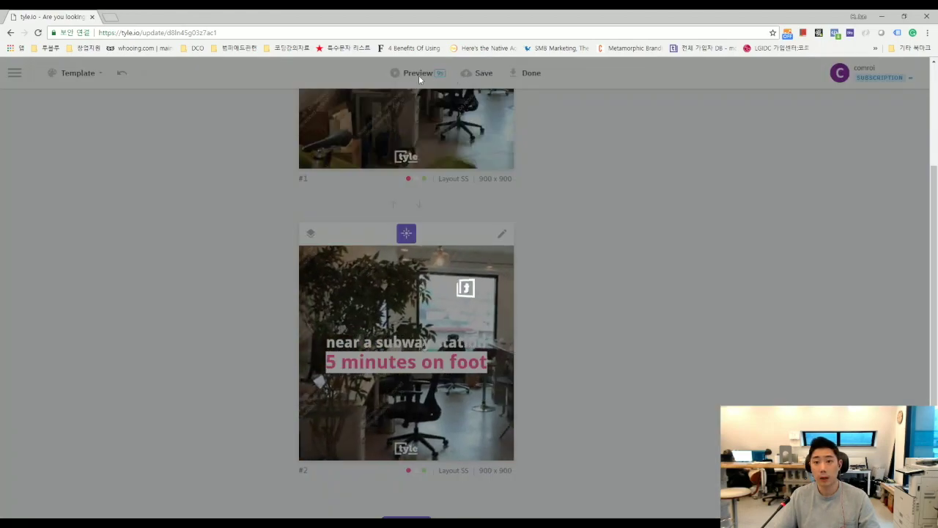
click(415, 75)
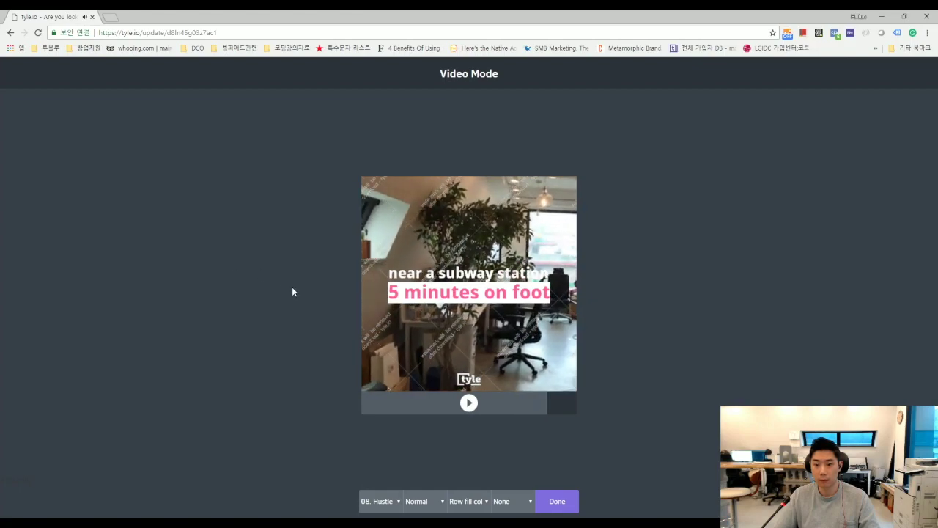
click(557, 502)
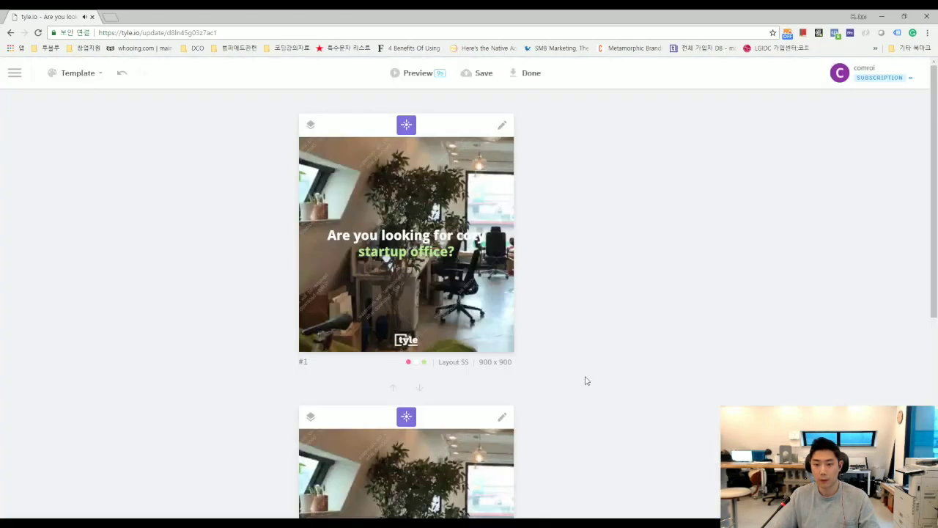
Swap slide #2's background for a bookshelf office video from My Images, then preview the ad.
scroll(600, 316, down, 4)
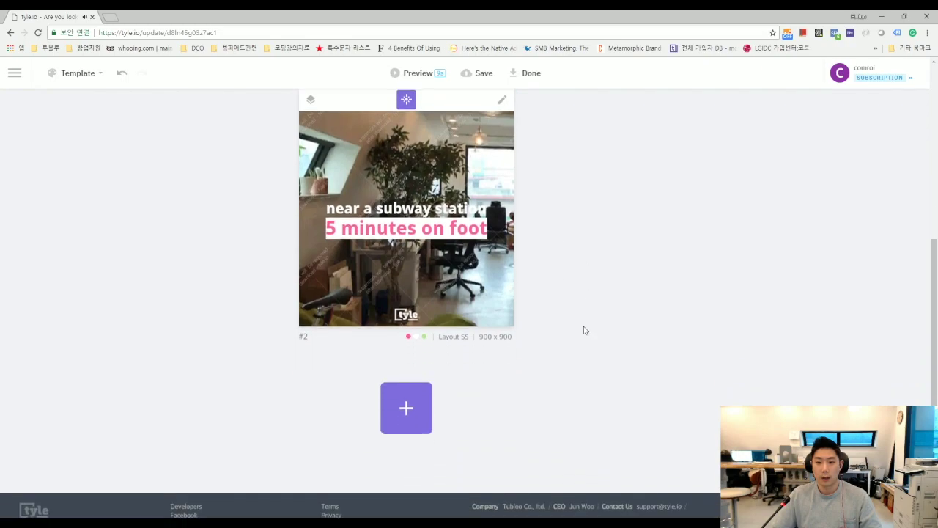
scroll(579, 323, up, 1)
scroll(566, 314, up, 1)
click(392, 296)
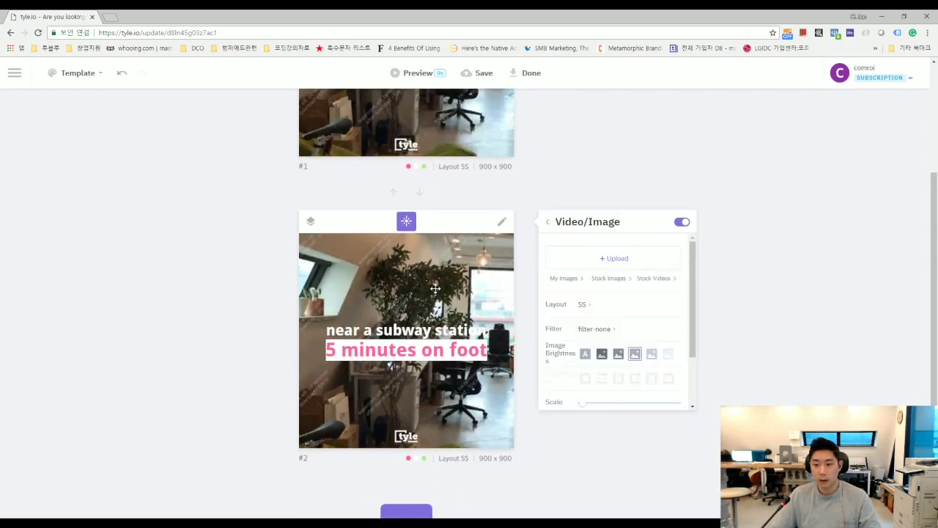
click(620, 279)
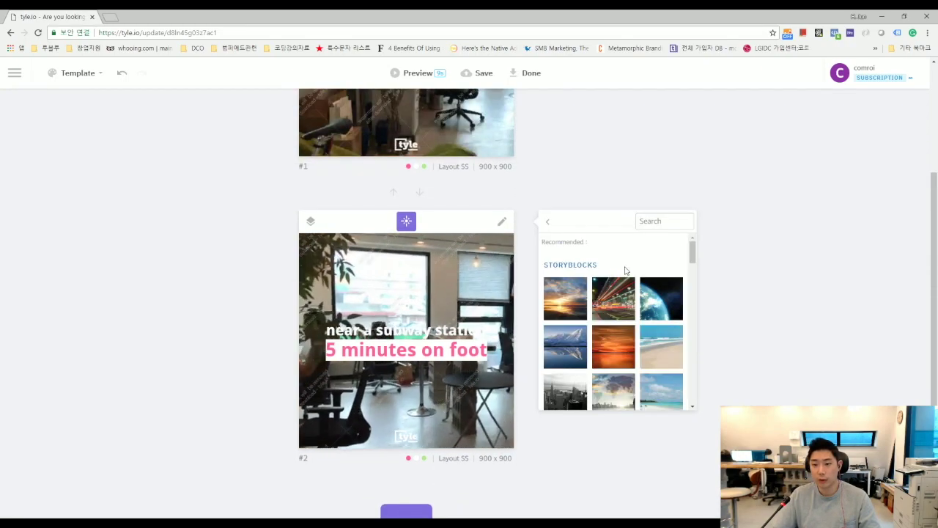
click(551, 227)
click(561, 279)
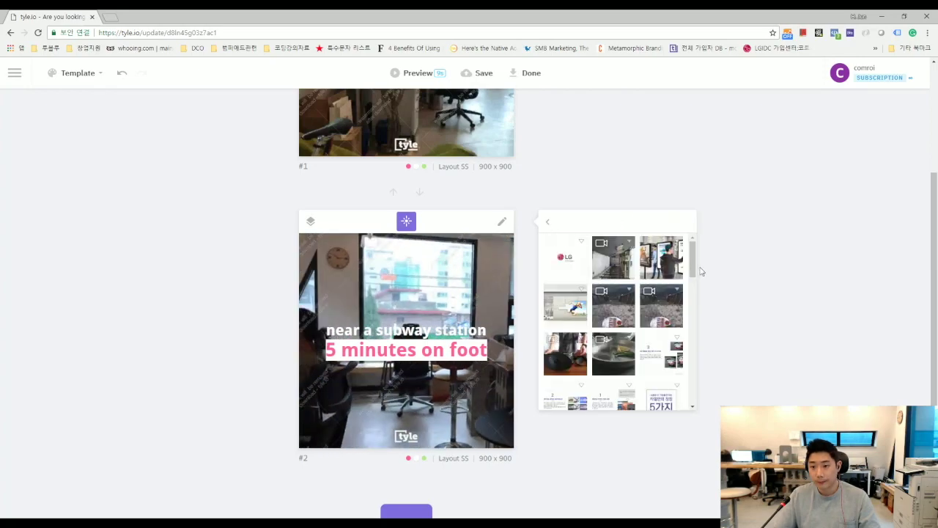
drag(692, 253, 688, 366)
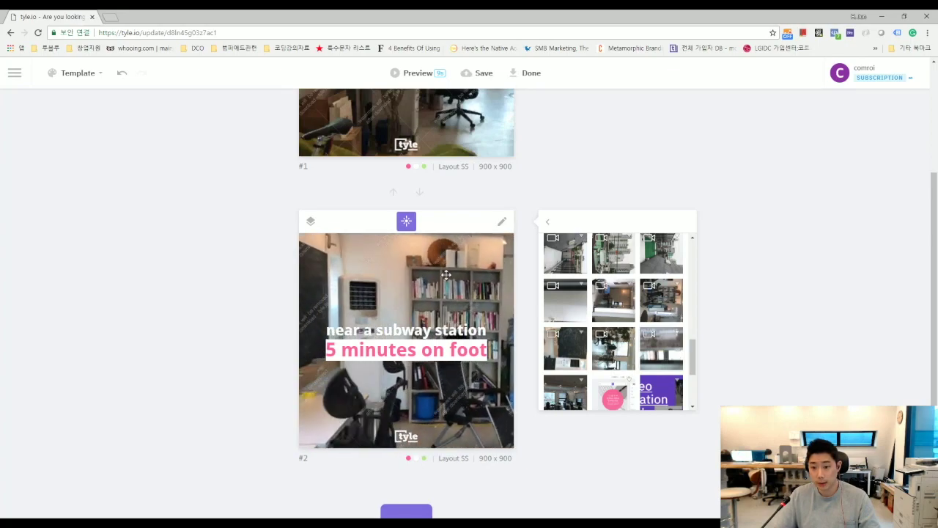
click(422, 73)
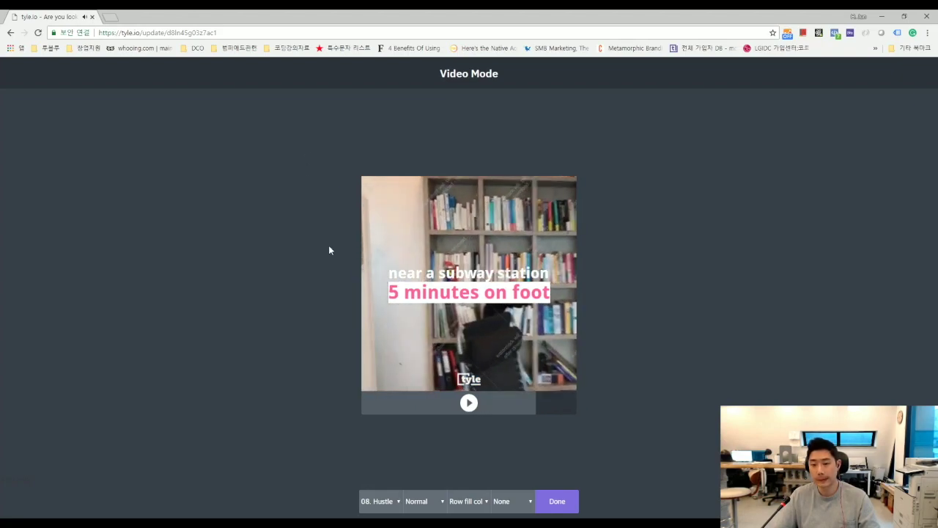
Close the Video Mode preview, save the project, and return to slide #2.
click(559, 503)
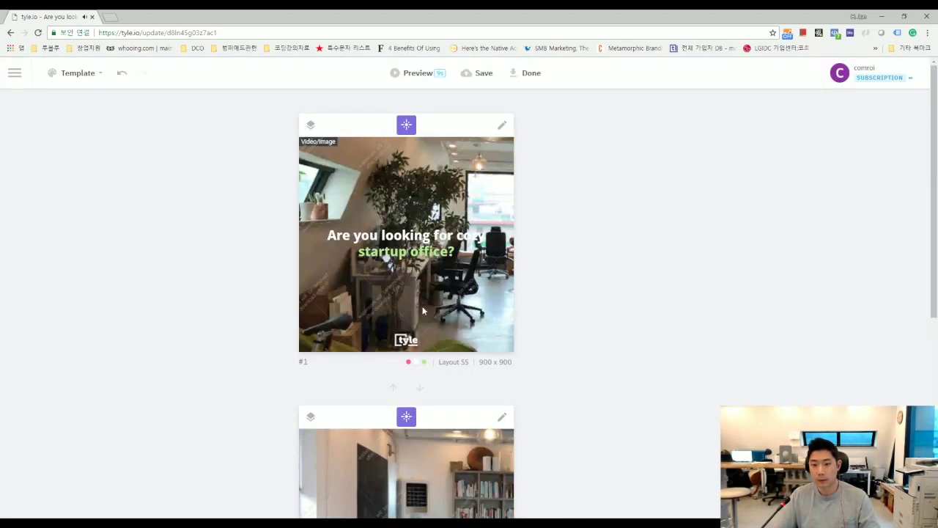
click(480, 74)
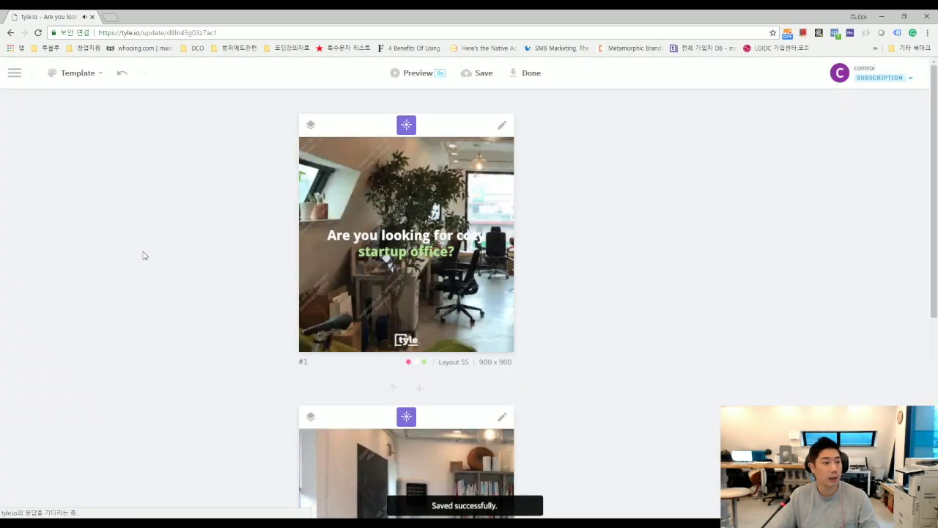
scroll(272, 301, down, 5)
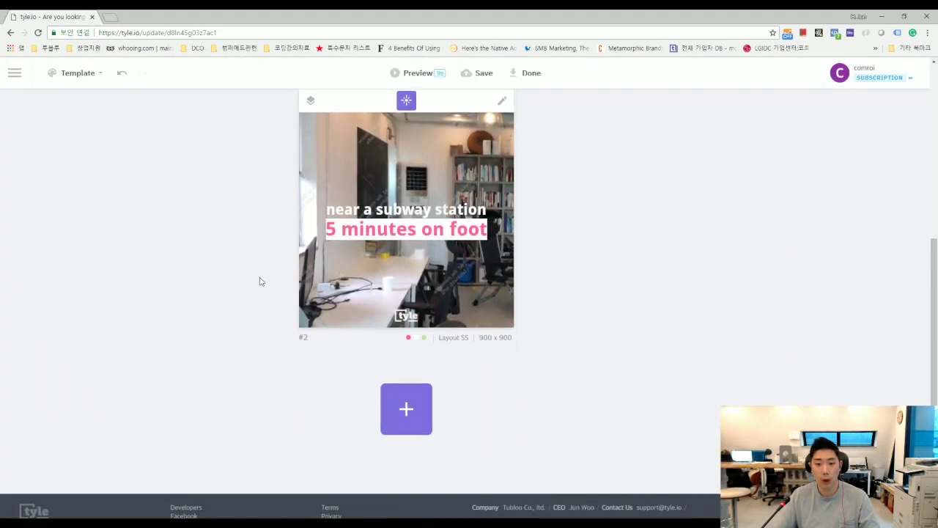
Add slide #3 after slide #2 and title it '4F floor elevator installed'.
click(406, 396)
scroll(462, 429, down, 1)
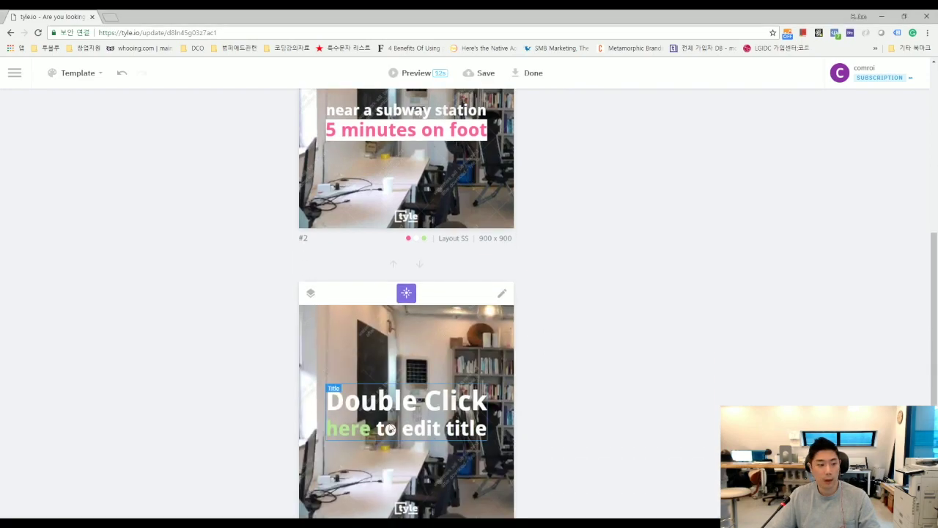
double_click(389, 429)
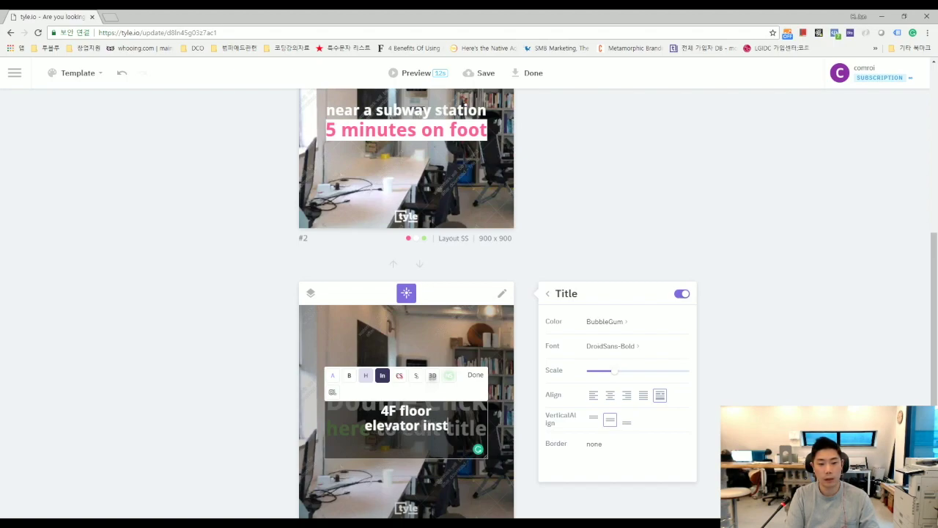
click(214, 380)
scroll(227, 402, down, 1)
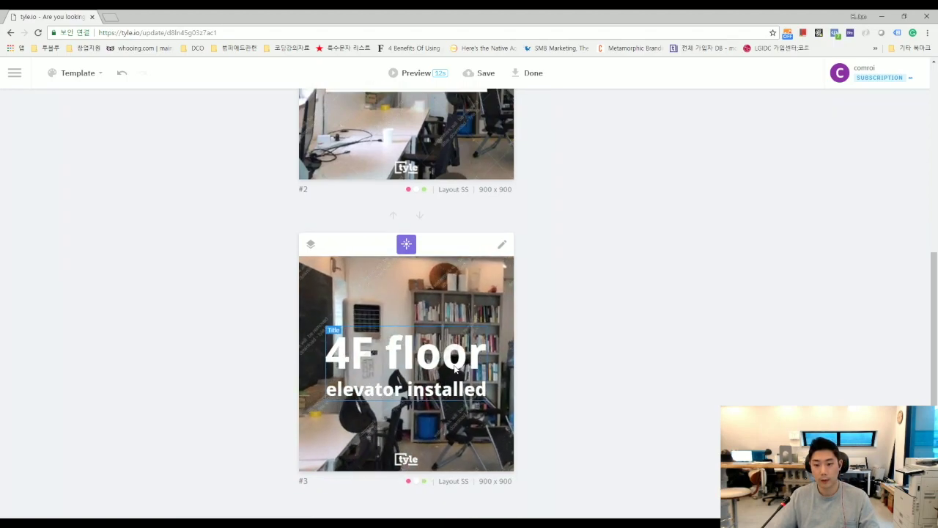
click(405, 283)
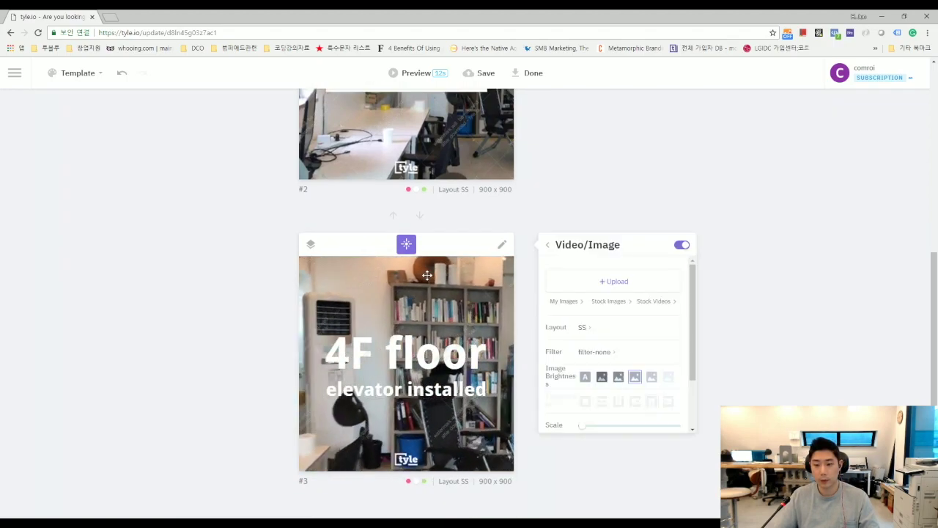
Pick a coat-rack clip from My Images as slide #3's background.
click(554, 302)
drag(691, 281, 687, 371)
scroll(586, 360, down, 2)
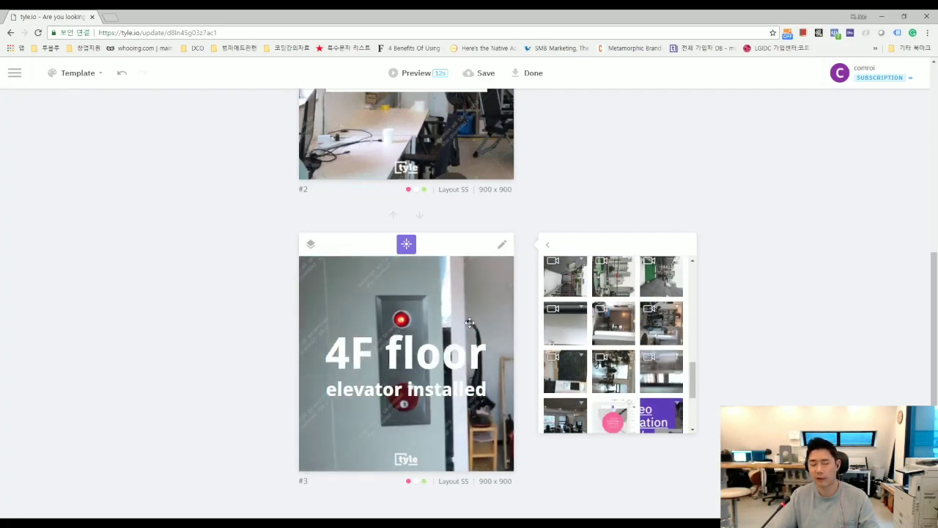
click(243, 341)
Change the '4F floor' title highlight colour from green to yellow.
double_click(417, 361)
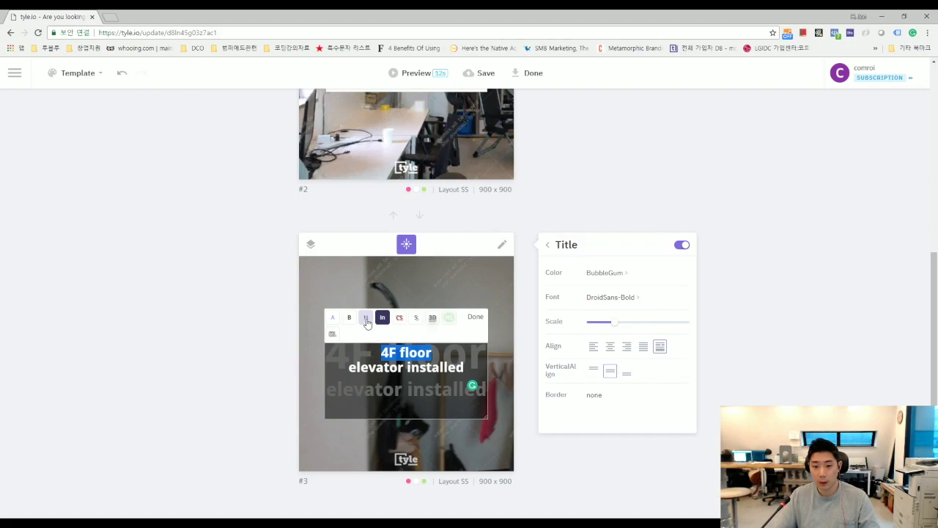
click(272, 349)
click(381, 353)
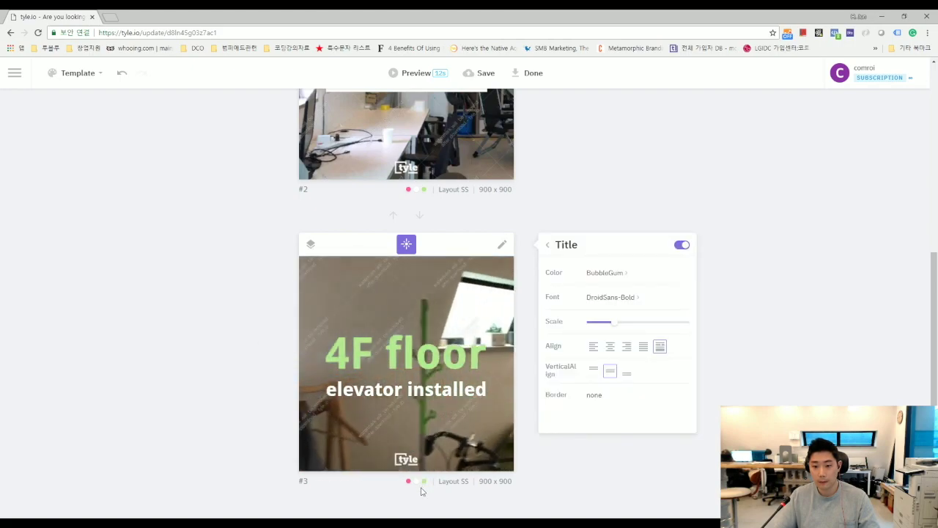
click(604, 272)
click(558, 325)
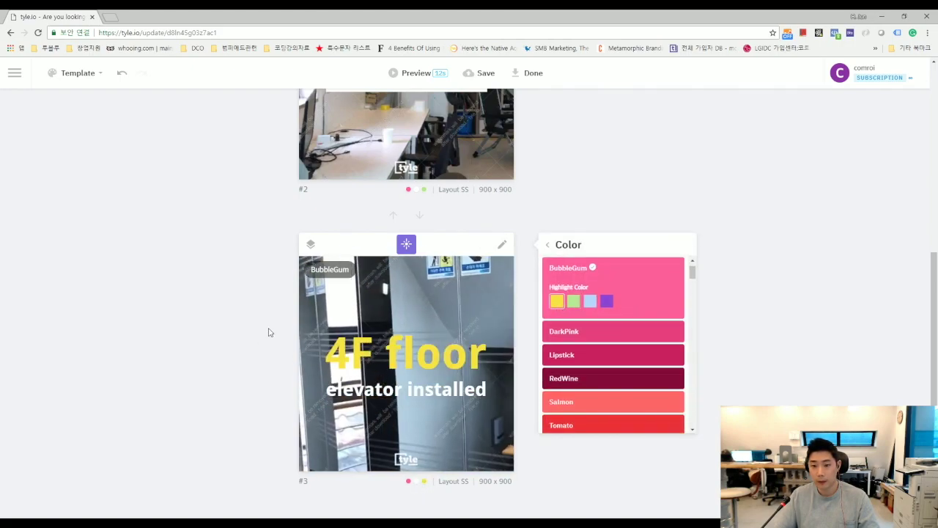
click(230, 344)
click(396, 303)
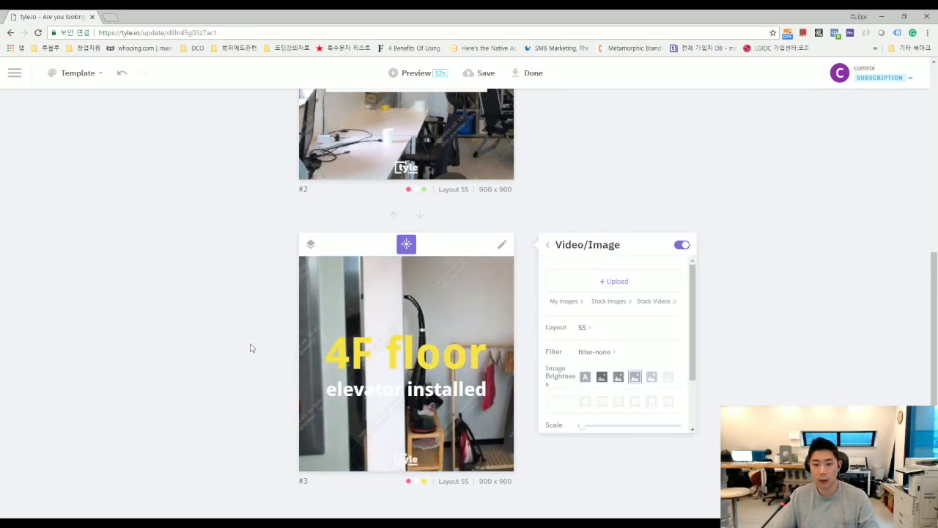
click(266, 319)
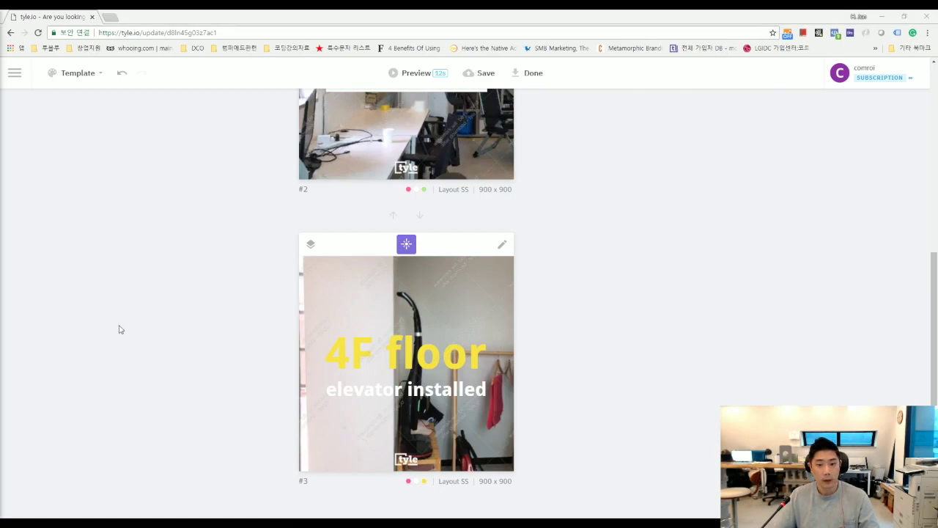
scroll(201, 339, down, 3)
Add slide #4 and title it 'Balcony with great view'.
click(406, 395)
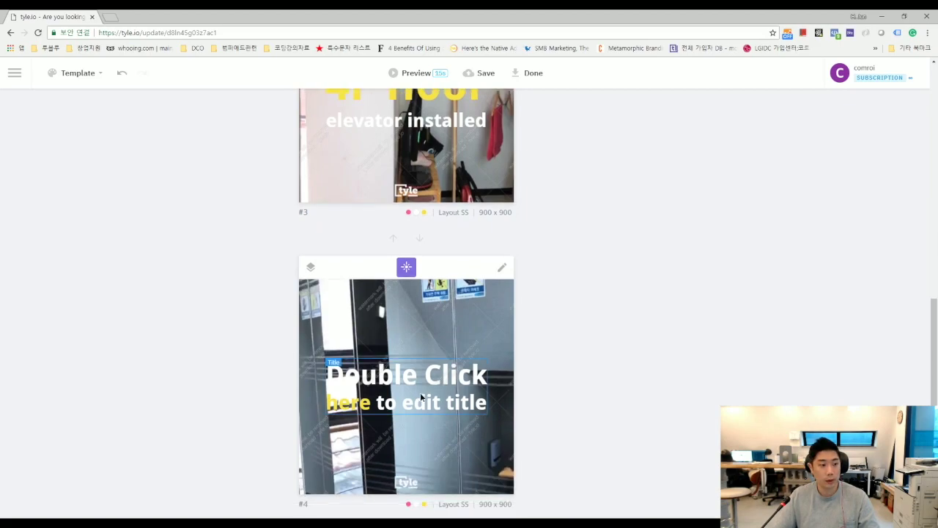
double_click(422, 397)
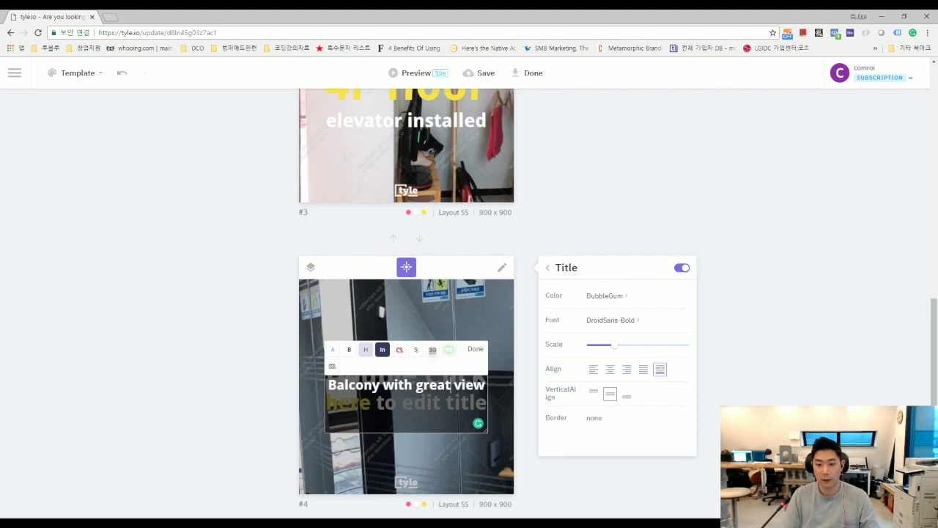
click(134, 356)
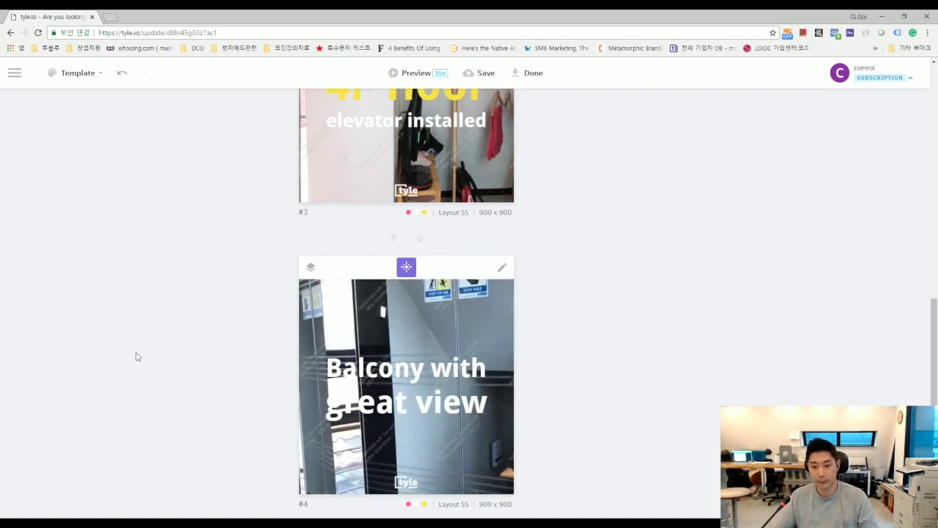
click(478, 378)
click(478, 378)
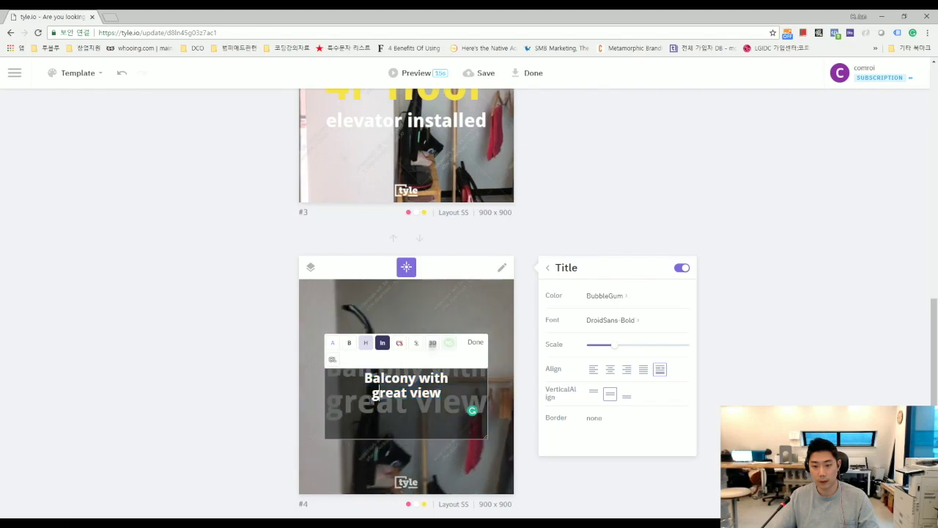
triple_click(406, 393)
click(289, 367)
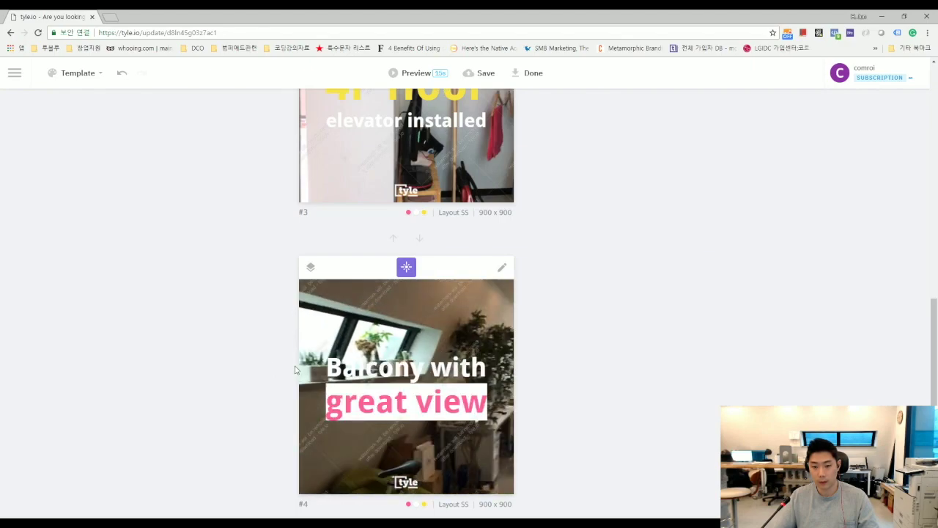
scroll(411, 293, down, 1)
Set slide #4's background to the green rooftop balcony video from My Images.
click(424, 240)
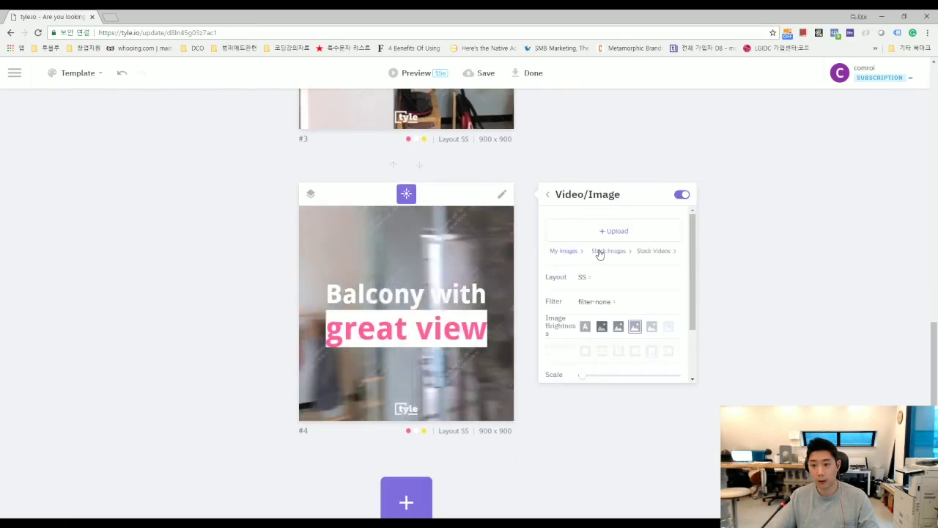
click(564, 251)
drag(694, 232, 678, 324)
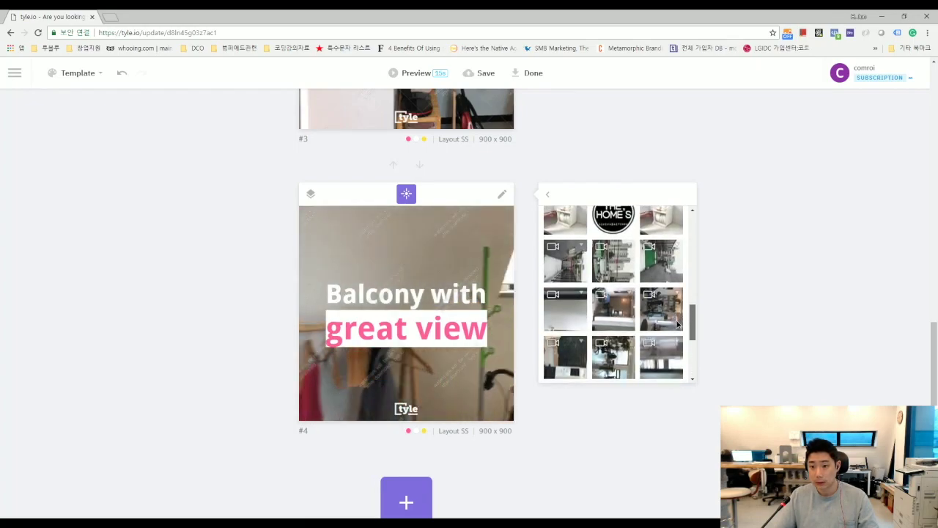
click(664, 274)
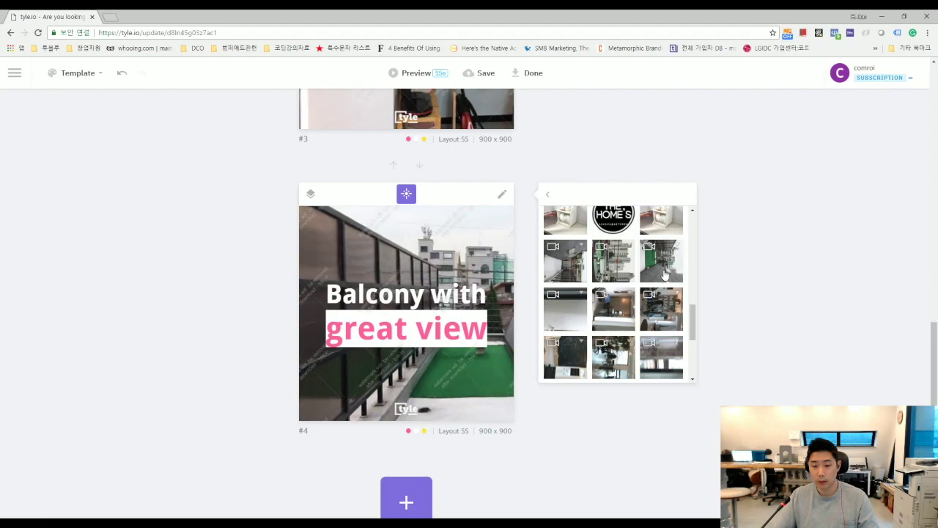
click(221, 262)
scroll(339, 339, down, 3)
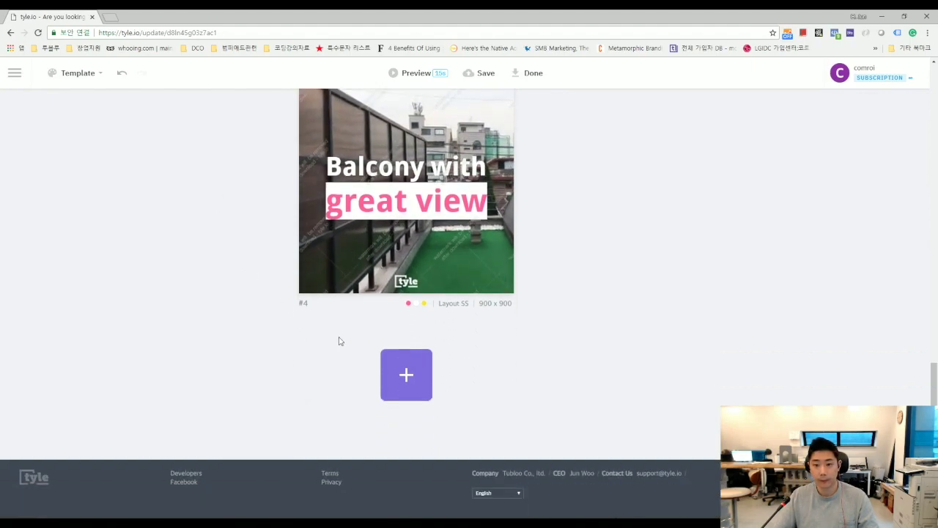
click(400, 376)
Title slide #5 'Do you want to visit?', centred and scaled down to one line.
scroll(252, 331, down, 2)
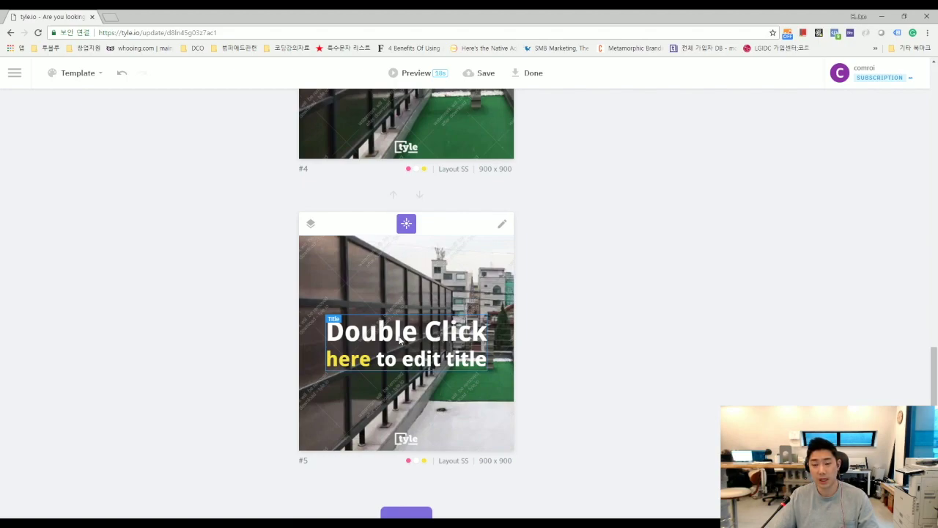
double_click(401, 339)
text(Do you want)
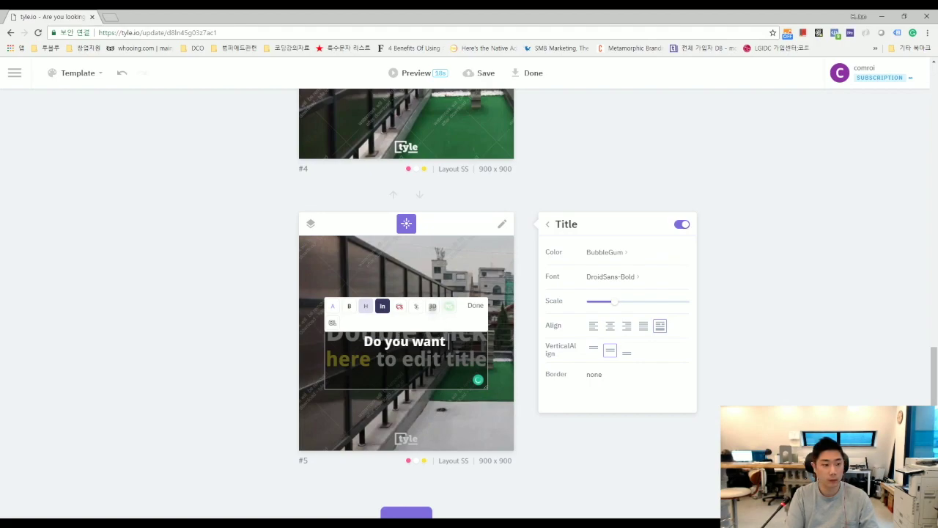
text( to visit?)
click(159, 310)
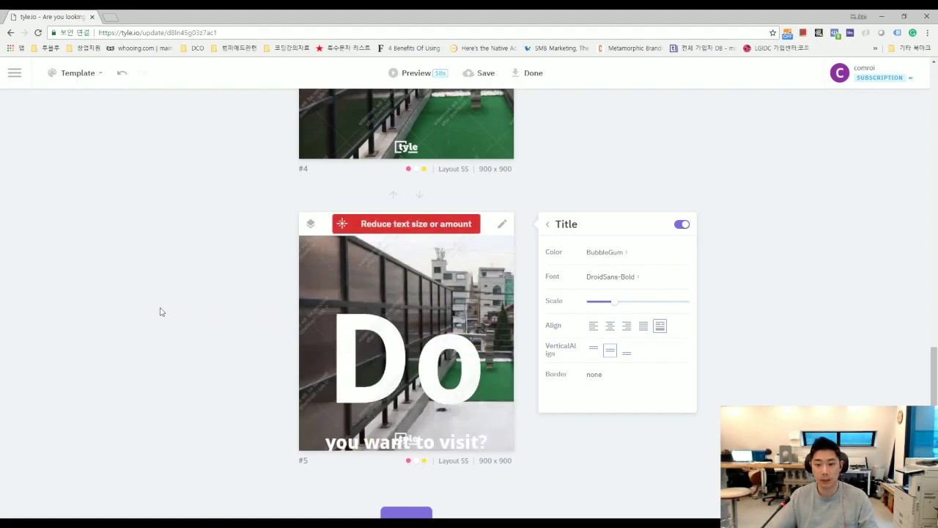
click(609, 325)
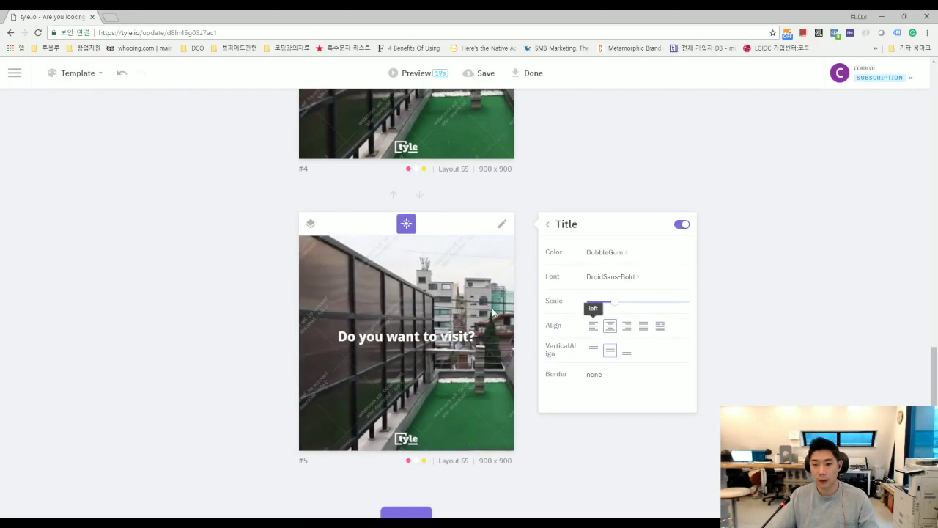
mouse_move(609, 302)
mouse_down()
mouse_move(634, 306)
mouse_move(621, 305)
mouse_up()
click(311, 223)
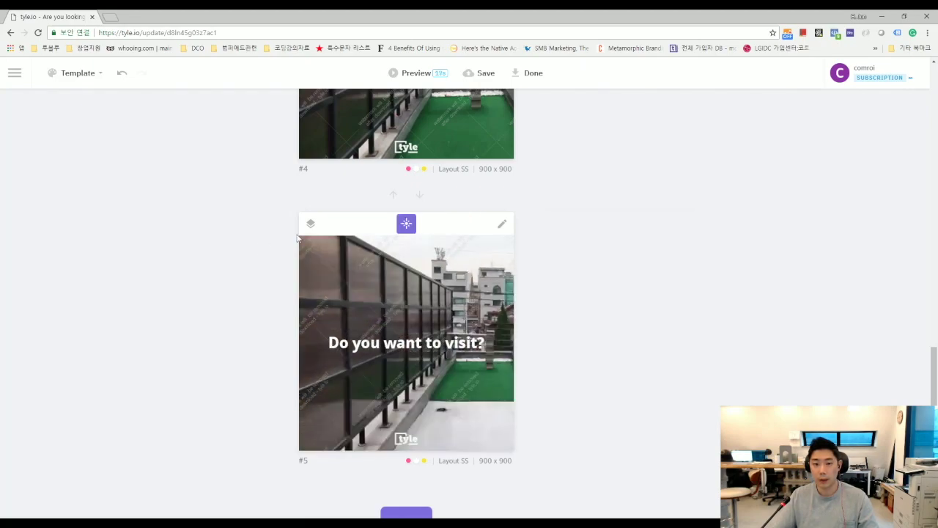
Turn on slide #5's Content layer and replace its placeholder with 'BOOK NOW'.
click(308, 320)
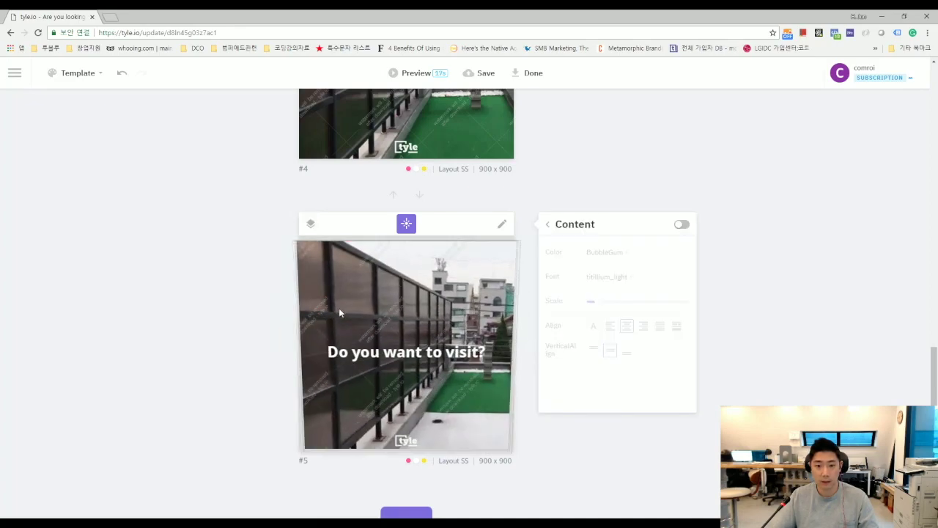
click(680, 225)
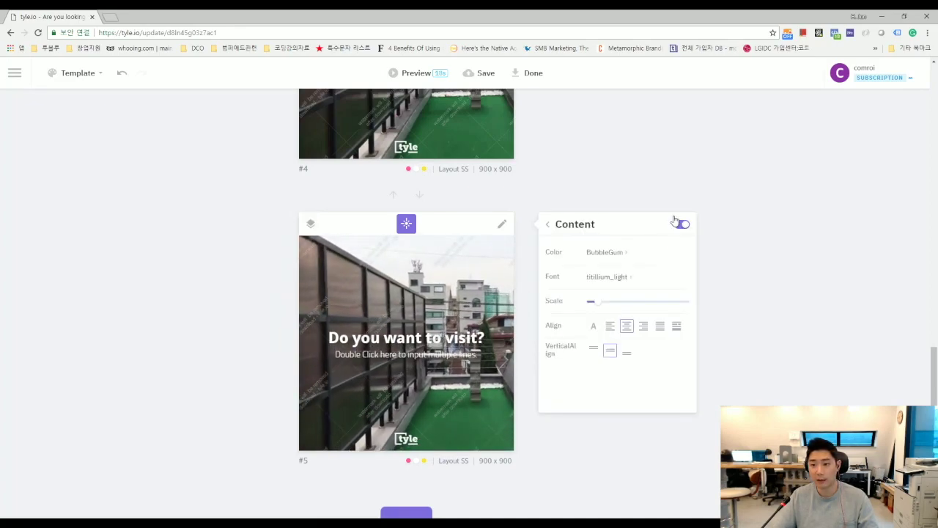
double_click(394, 357)
drag(335, 371, 399, 371)
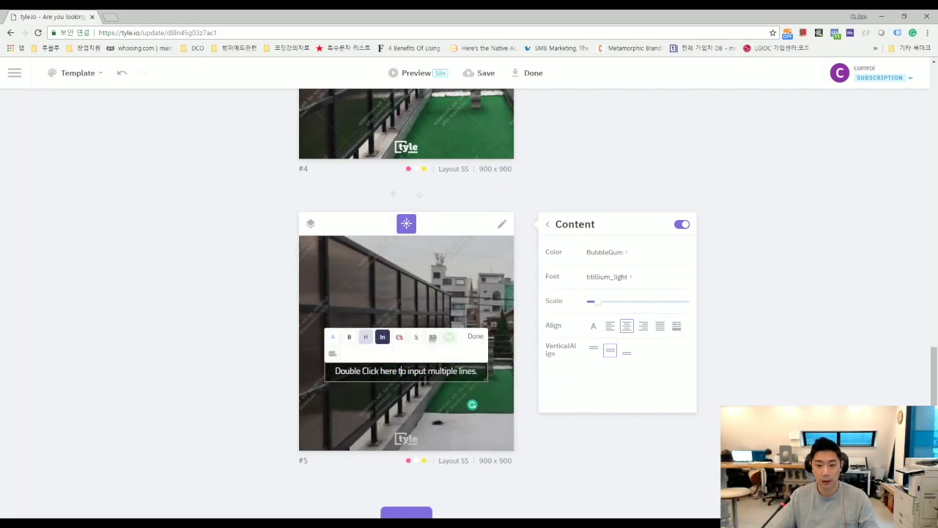
key(ctrl+a)
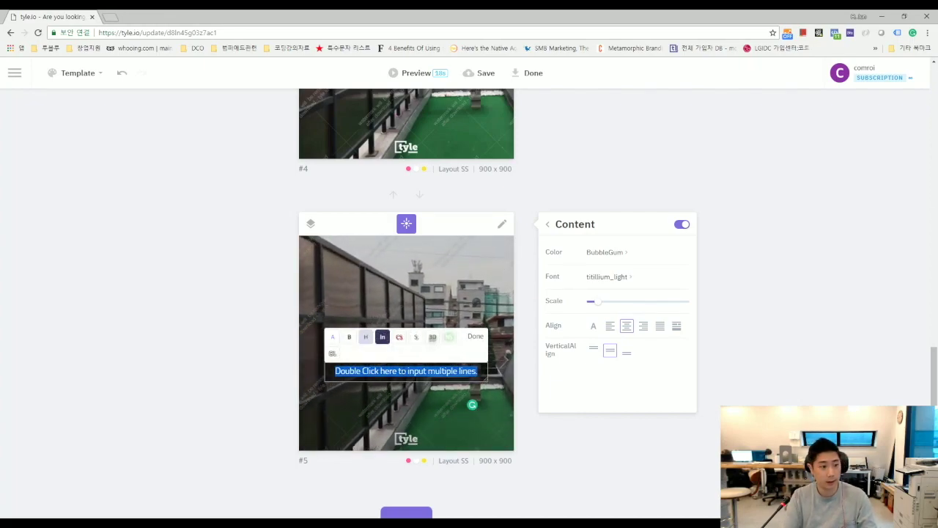
text(BOOK)
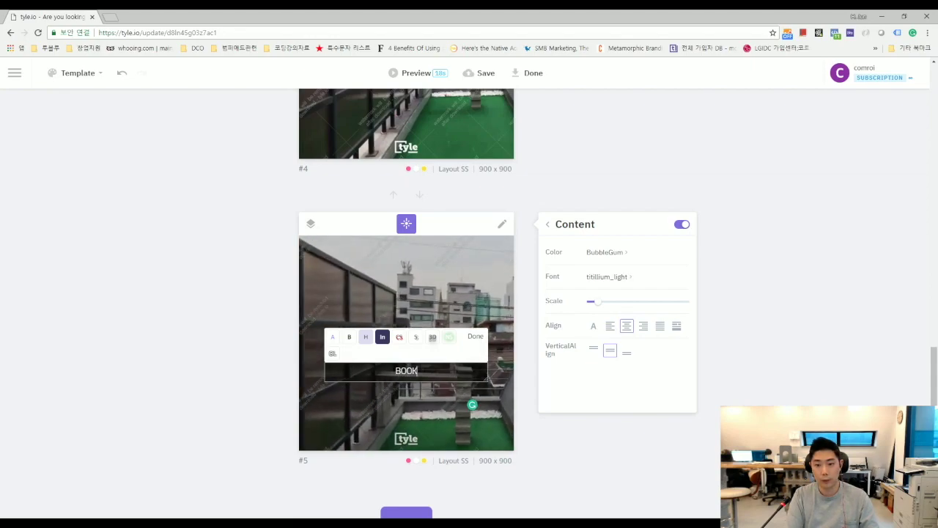
text( NOW)
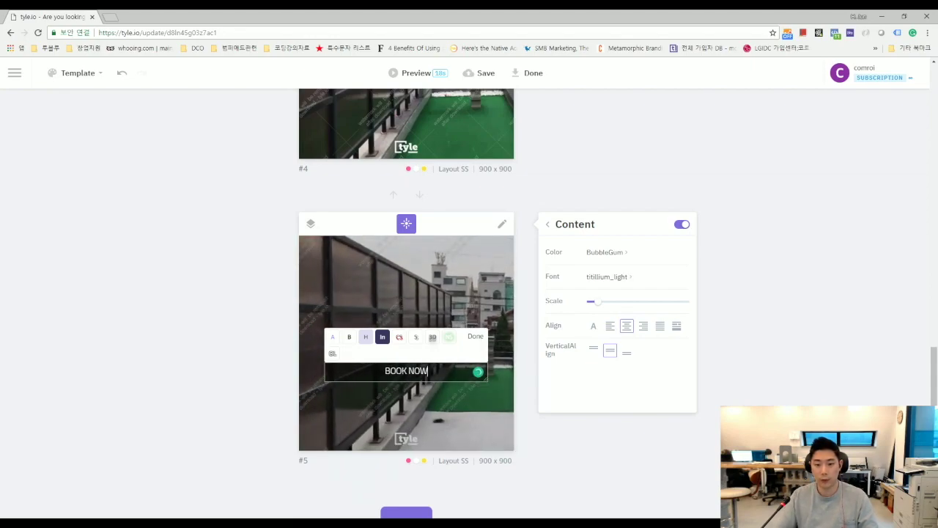
click(266, 362)
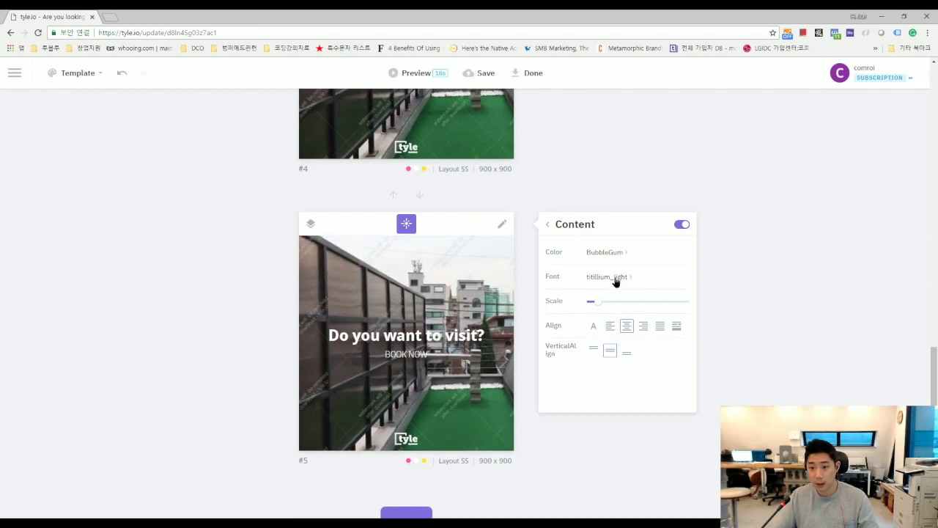
Set the BOOK NOW text's font to Droid Serif Bold.
click(615, 278)
scroll(623, 330, down, 5)
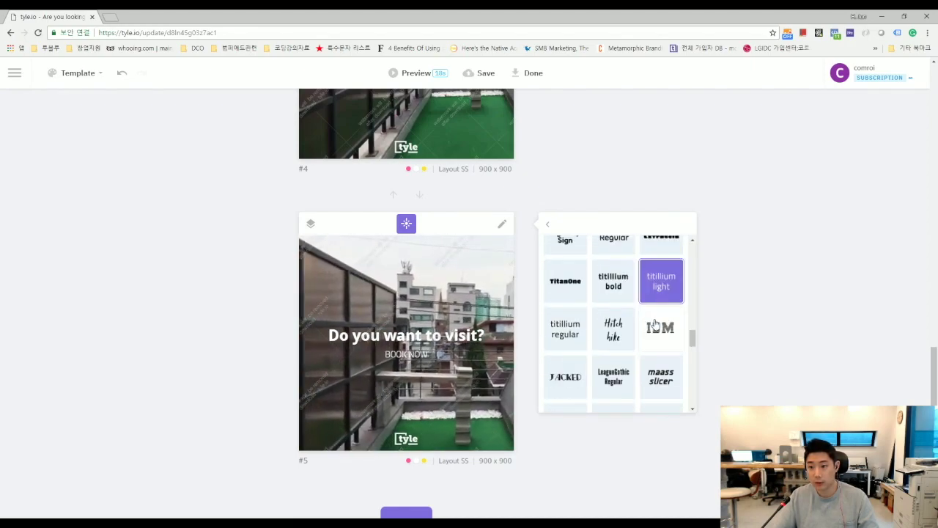
mouse_move(692, 339)
mouse_down()
mouse_move(692, 354)
mouse_move(691, 331)
mouse_up()
scroll(660, 367, up, 3)
click(662, 370)
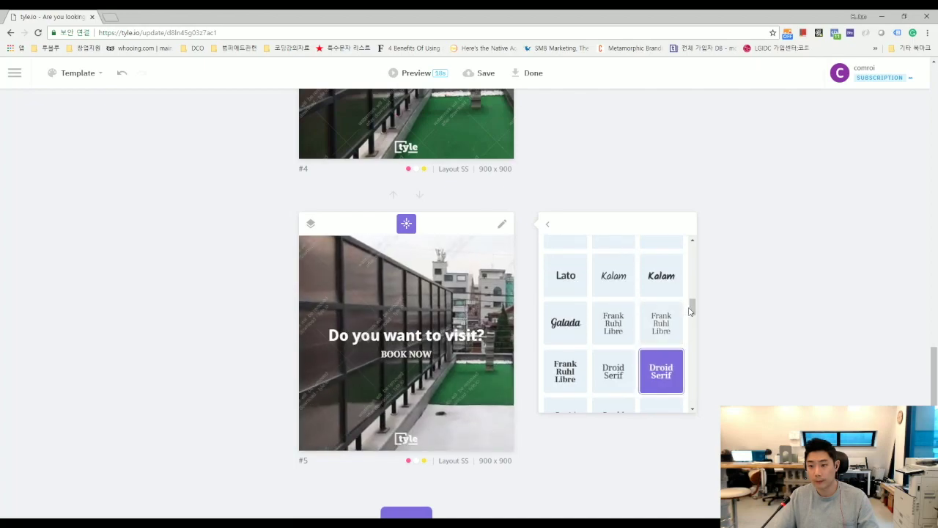
scroll(689, 311, down, 2)
Highlight BOOK NOW in green and enlarge it to about 0.9 scale.
click(417, 355)
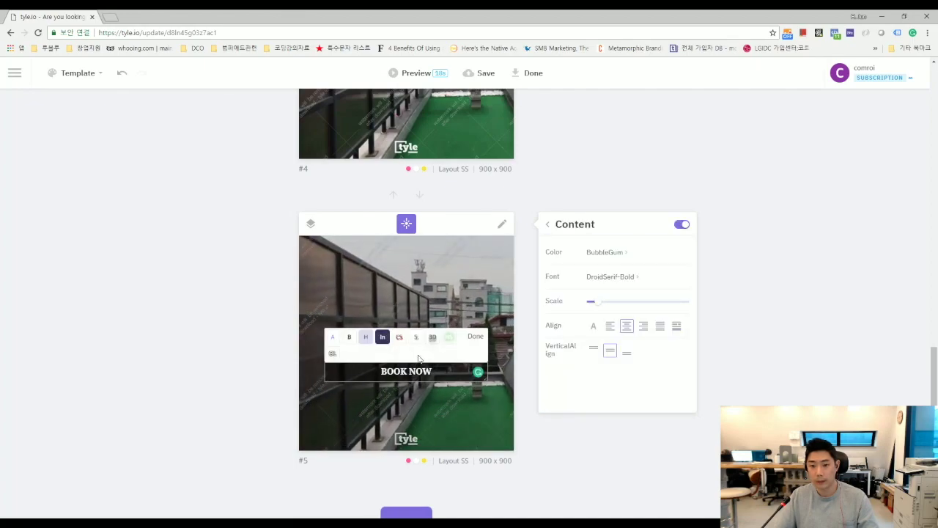
drag(432, 370, 331, 339)
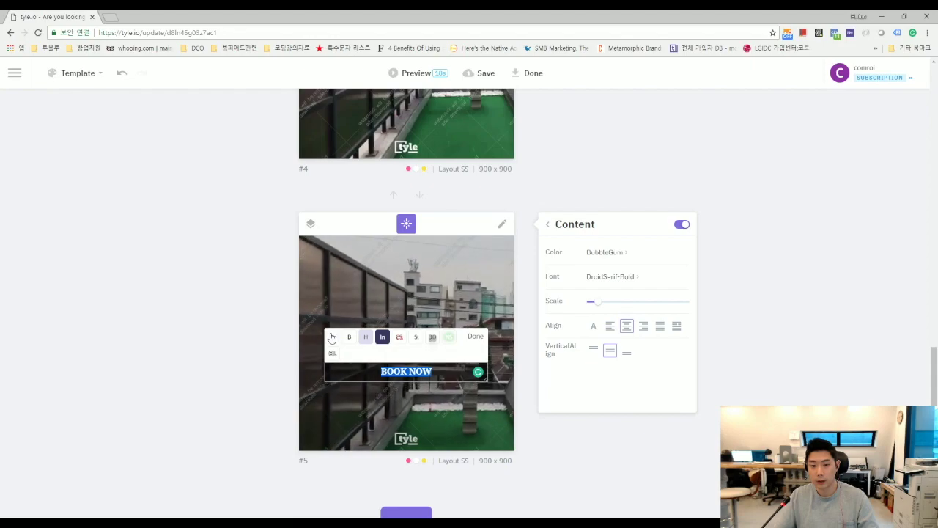
click(370, 399)
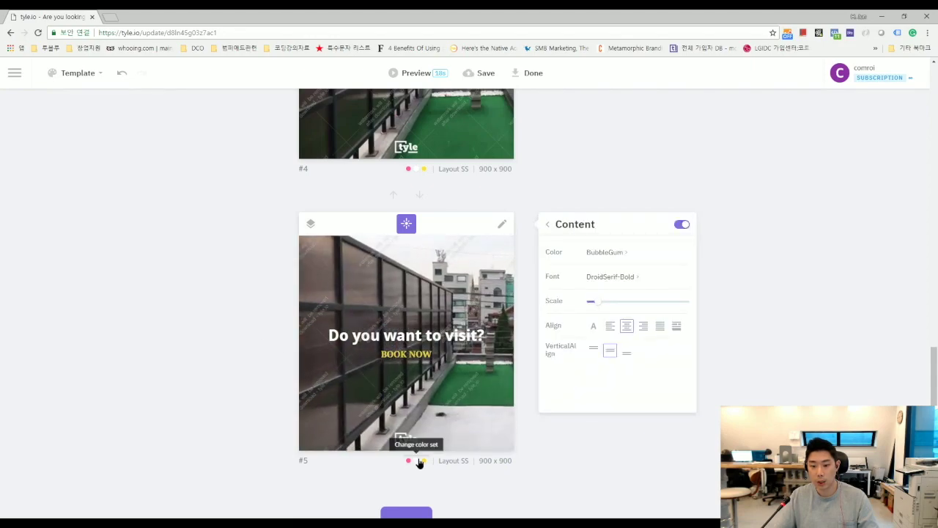
click(419, 463)
click(573, 280)
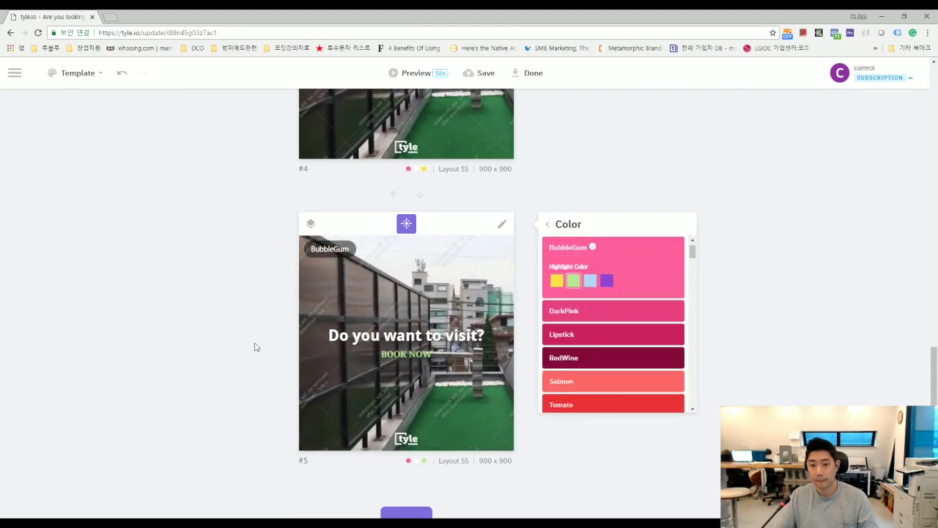
click(368, 354)
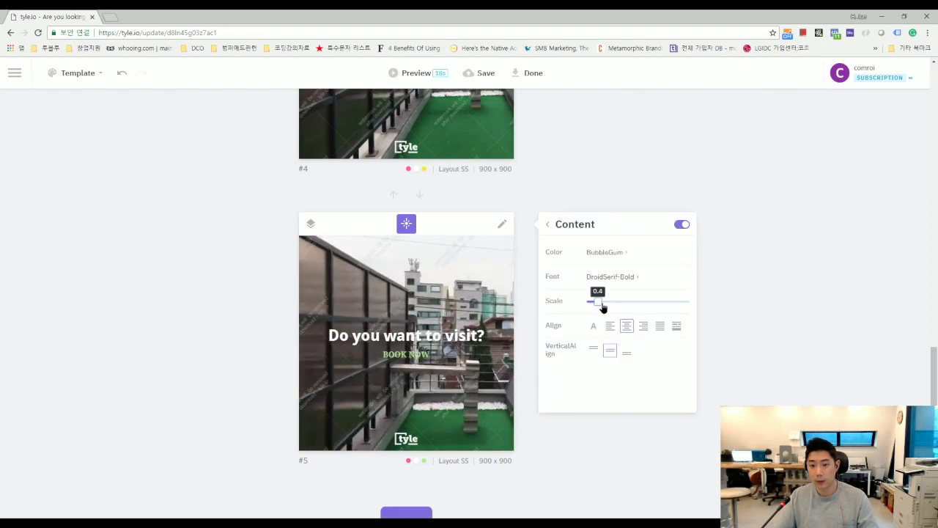
drag(602, 308, 624, 306)
click(262, 379)
Use the dark office stock video as slide #5's background, rotated upright.
click(425, 279)
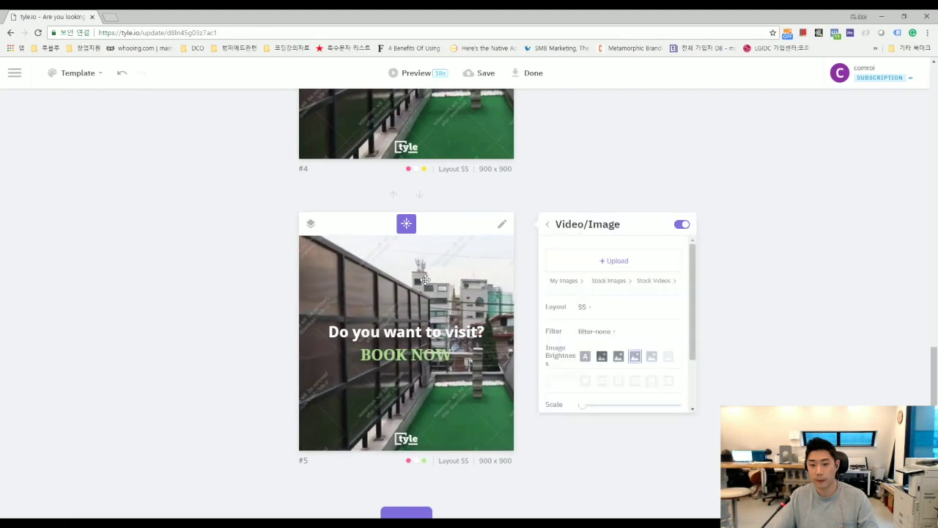
click(602, 281)
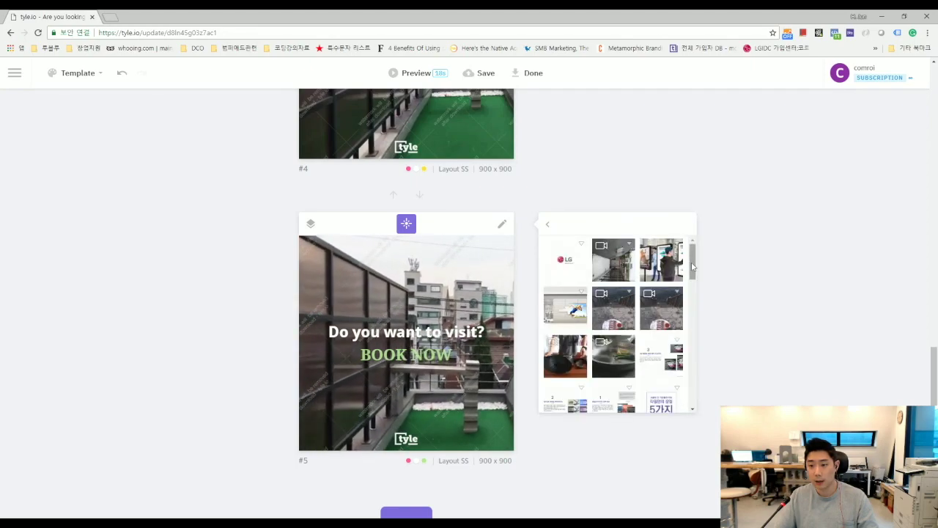
drag(692, 268, 688, 368)
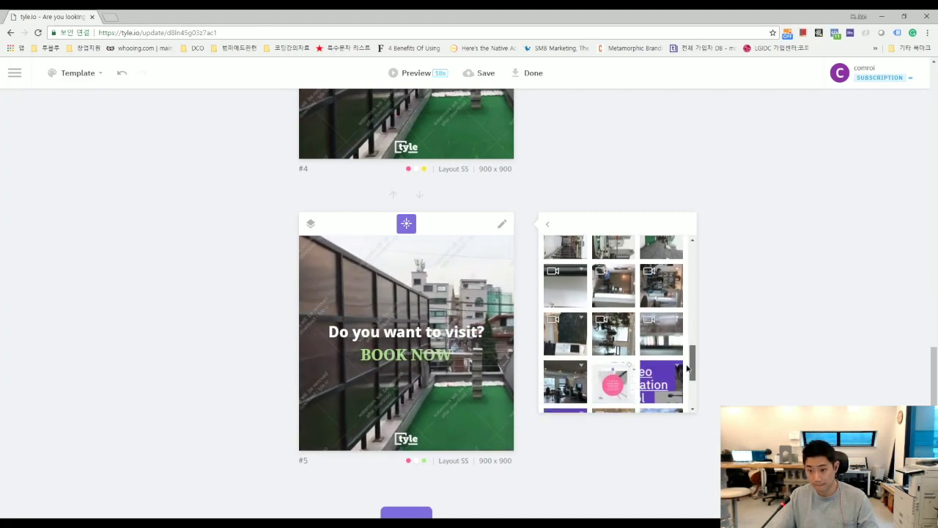
click(565, 381)
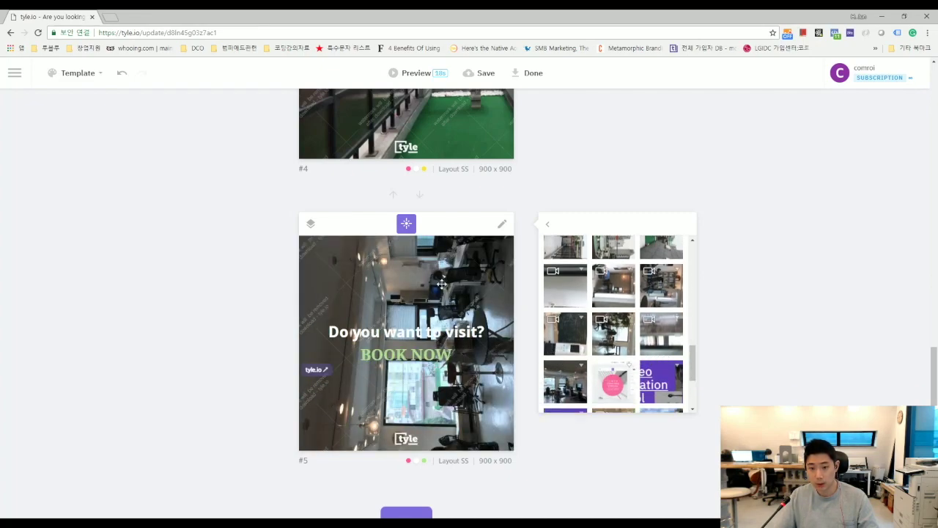
scroll(613, 377, down, 2)
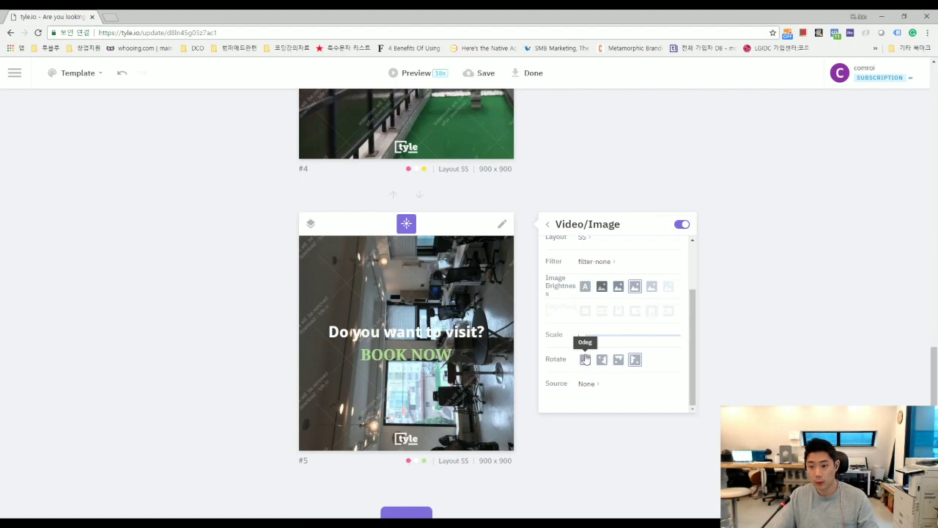
click(585, 359)
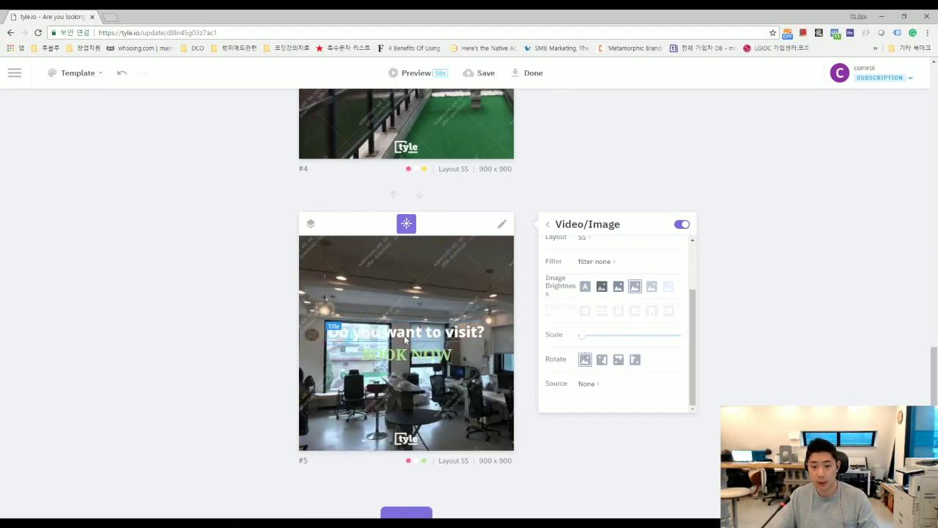
Touch up slide #5's title and BOOK NOW text, then save and preview as video.
click(405, 339)
click(335, 336)
double_click(408, 339)
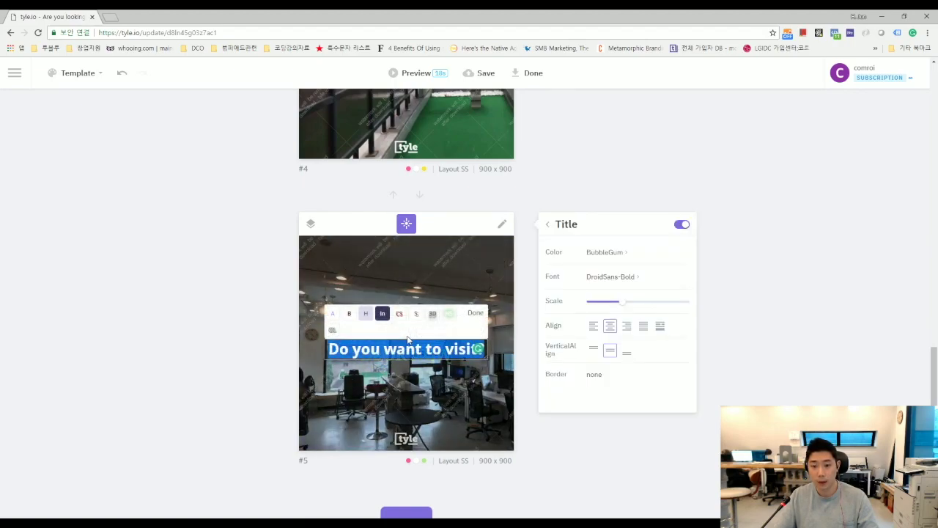
click(212, 324)
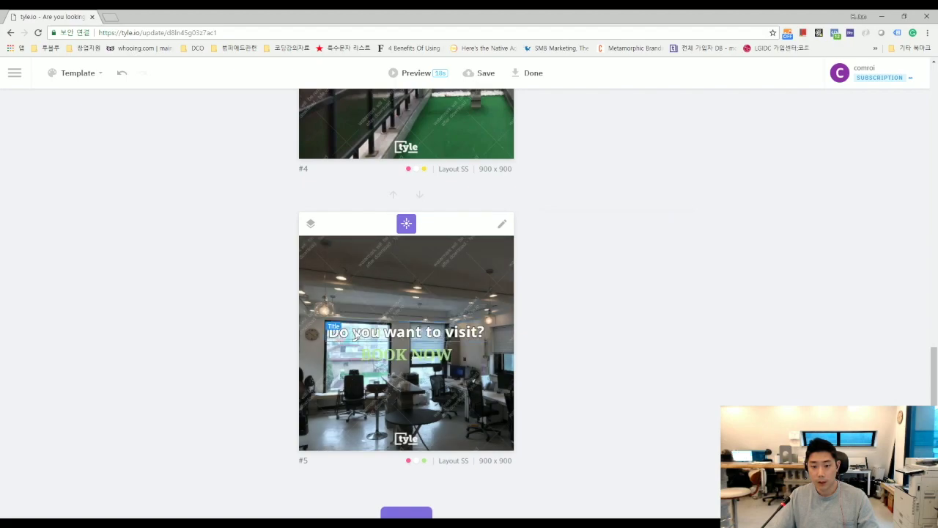
click(396, 372)
double_click(396, 372)
click(247, 345)
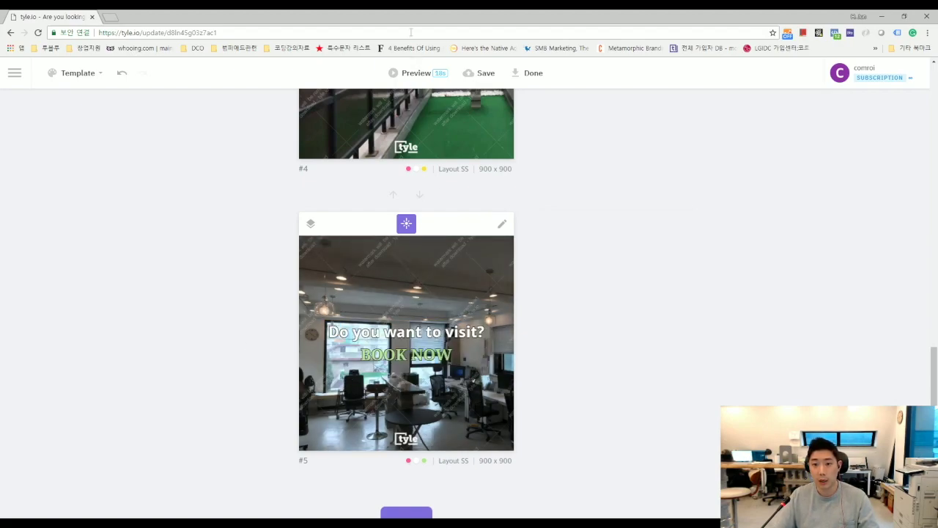
click(488, 78)
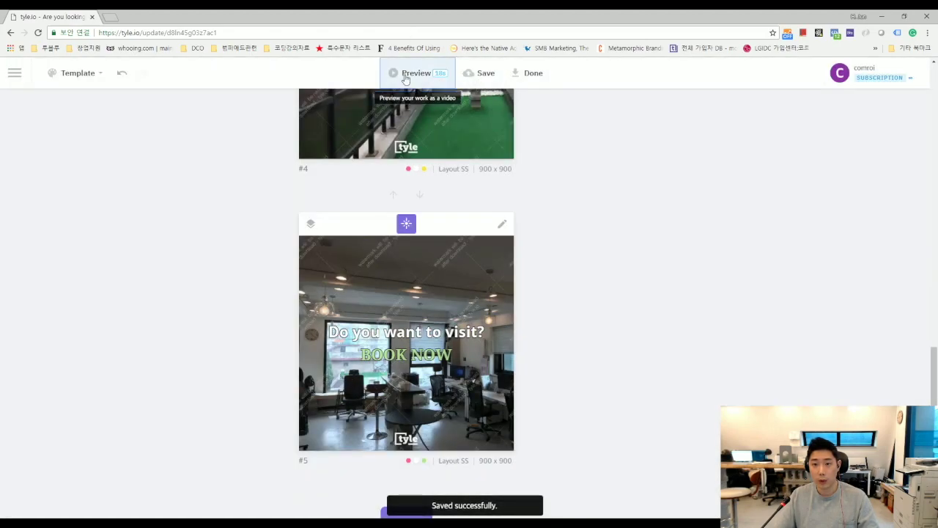
click(406, 75)
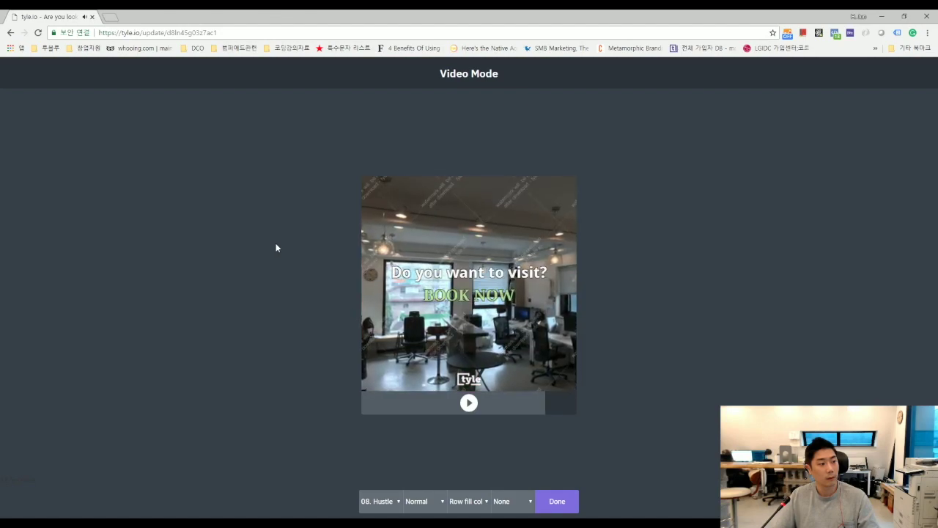
Choose '39. Hopping Clouds' as the preview's background music, confirm, and save the project.
click(395, 495)
click(324, 395)
click(380, 501)
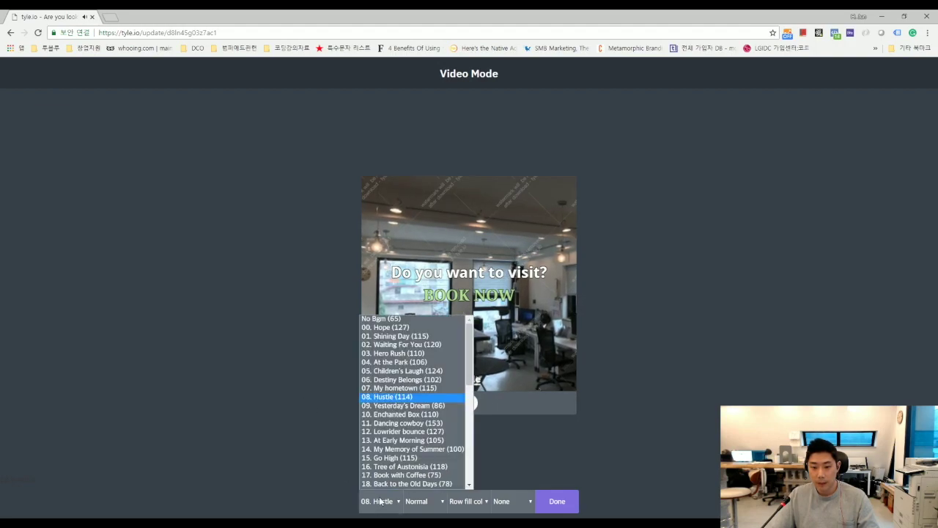
drag(470, 388, 470, 483)
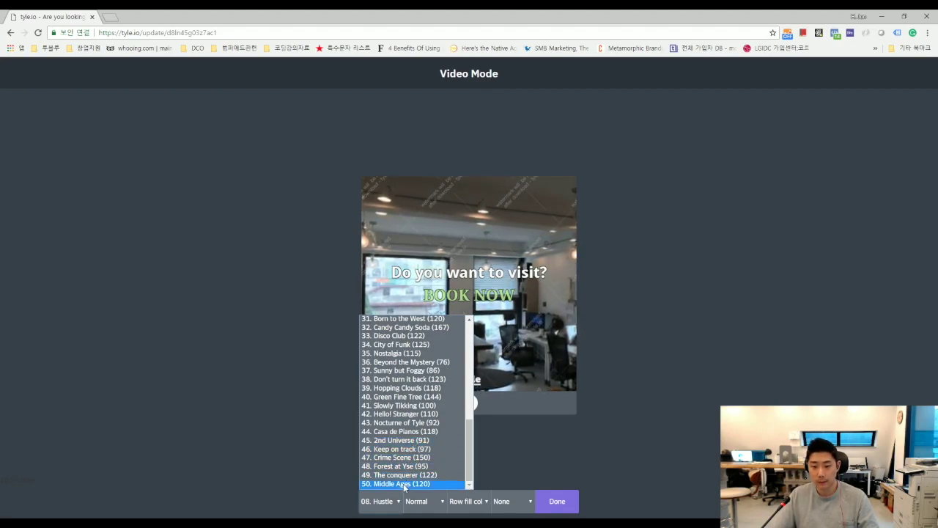
click(404, 389)
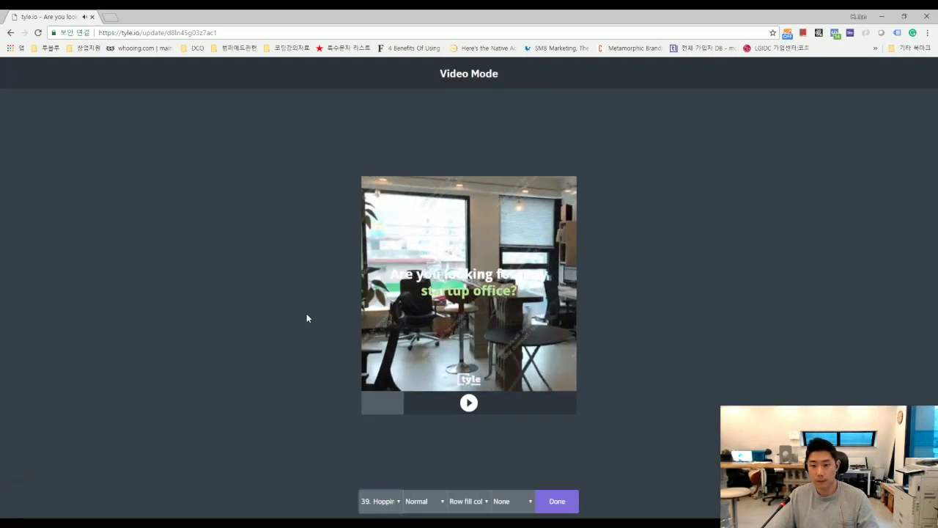
click(558, 503)
click(481, 73)
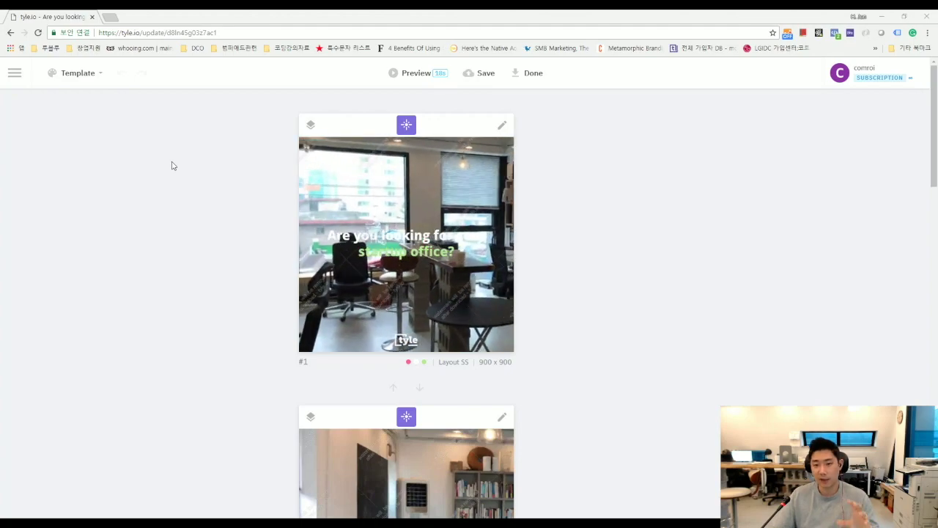
Change the slide size from square 900×900 to YouTube Video Landscape 1280×720.
click(91, 75)
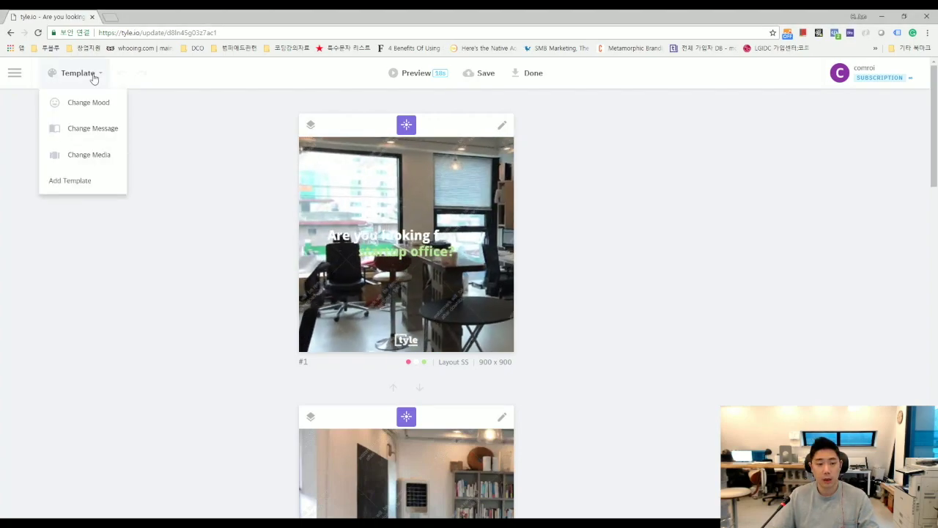
click(92, 156)
scroll(228, 255, down, 3)
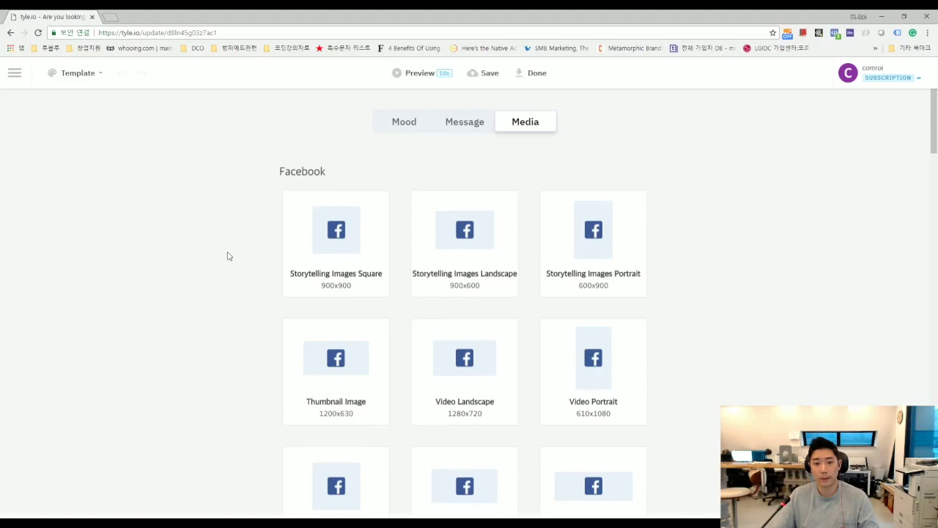
scroll(228, 255, down, 4)
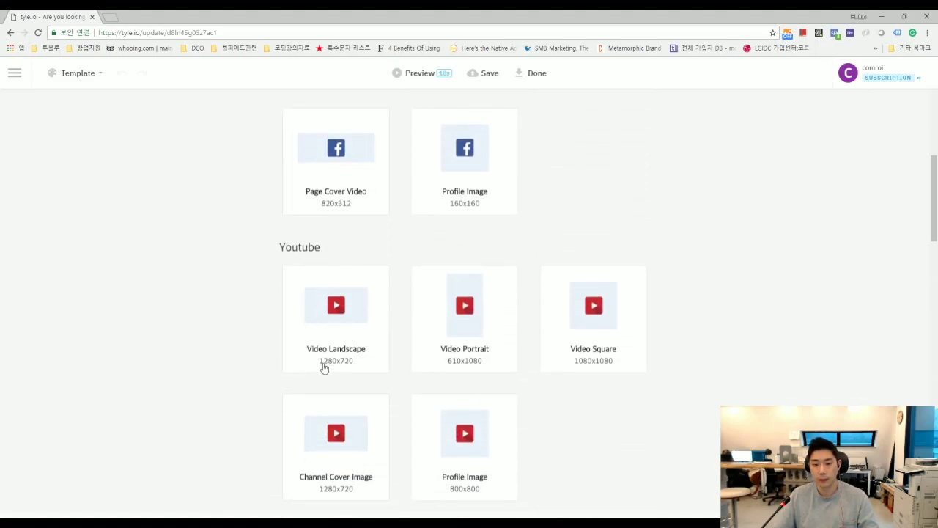
mouse_move(338, 316)
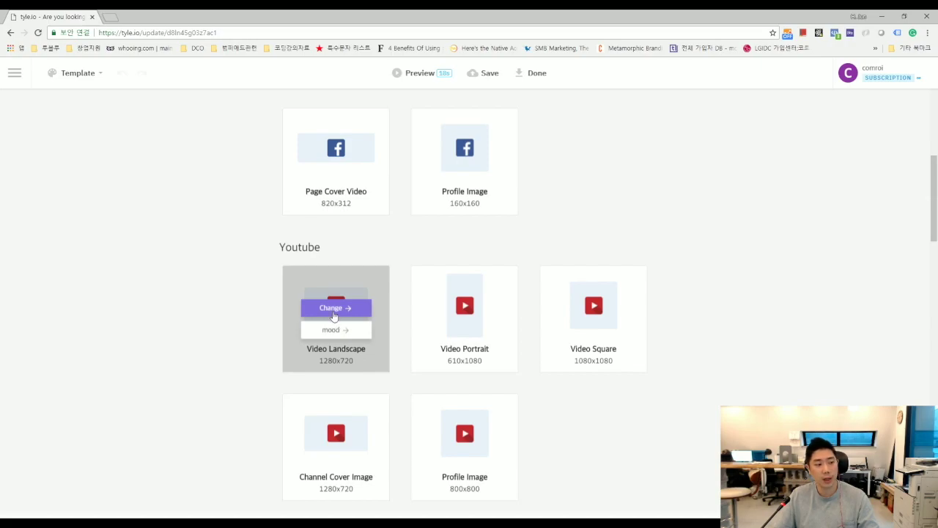
click(337, 308)
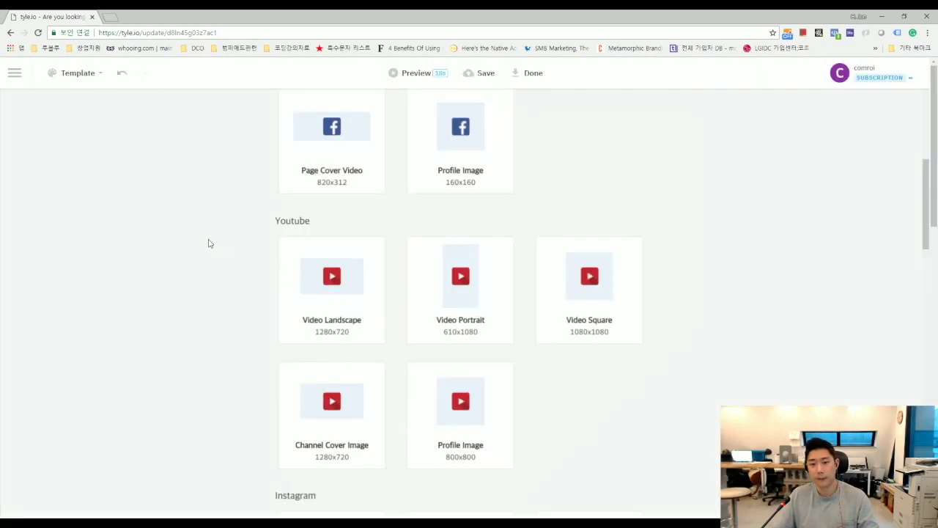
scroll(213, 238, down, 8)
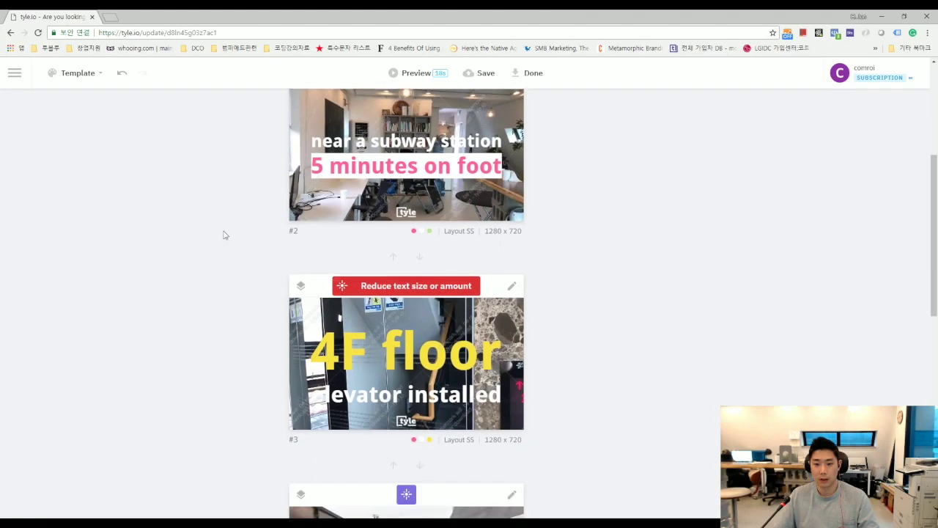
scroll(224, 234, down, 3)
scroll(223, 235, up, 10)
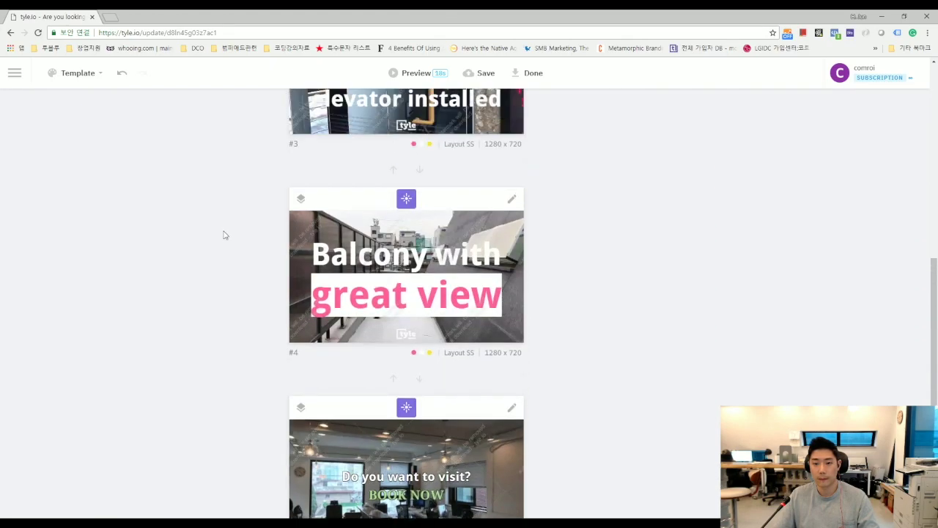
click(415, 74)
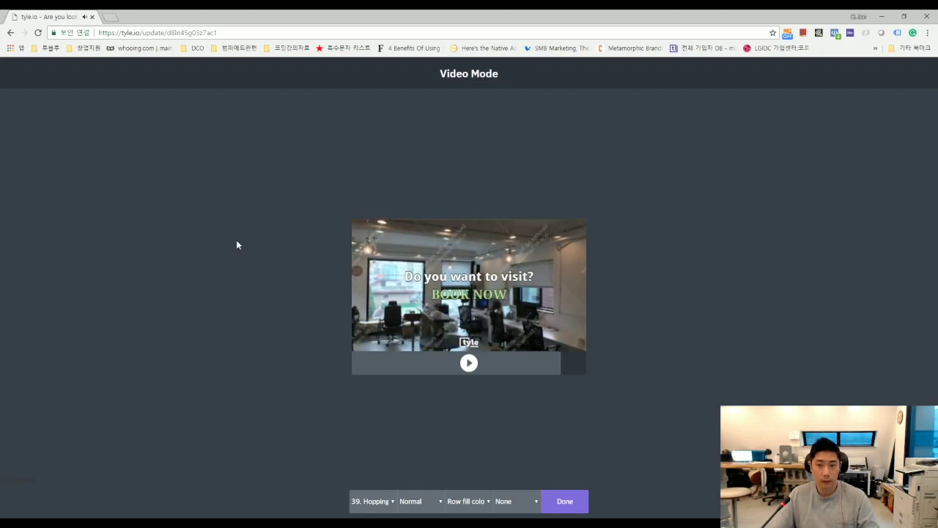
click(566, 501)
click(496, 73)
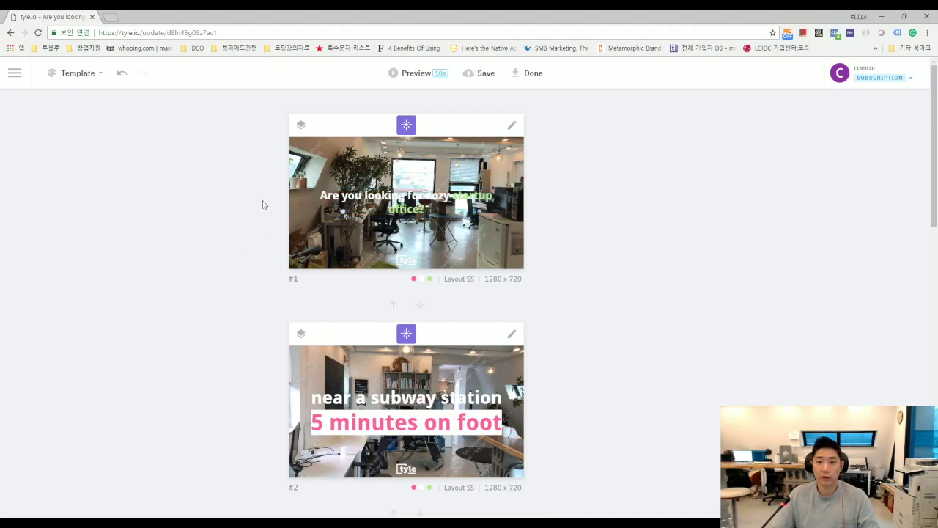
Move 'startup office?' to its own line in slide #1's title, save, and finish the project.
click(458, 209)
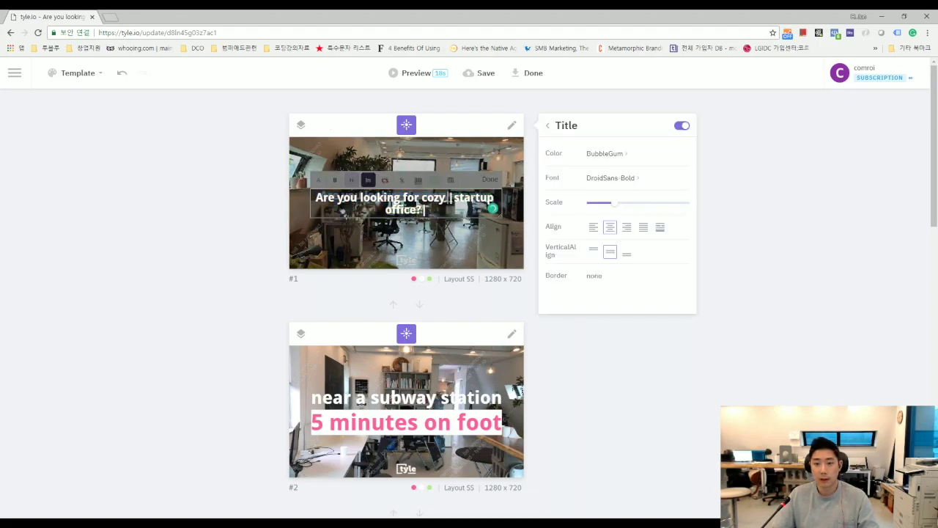
click(484, 73)
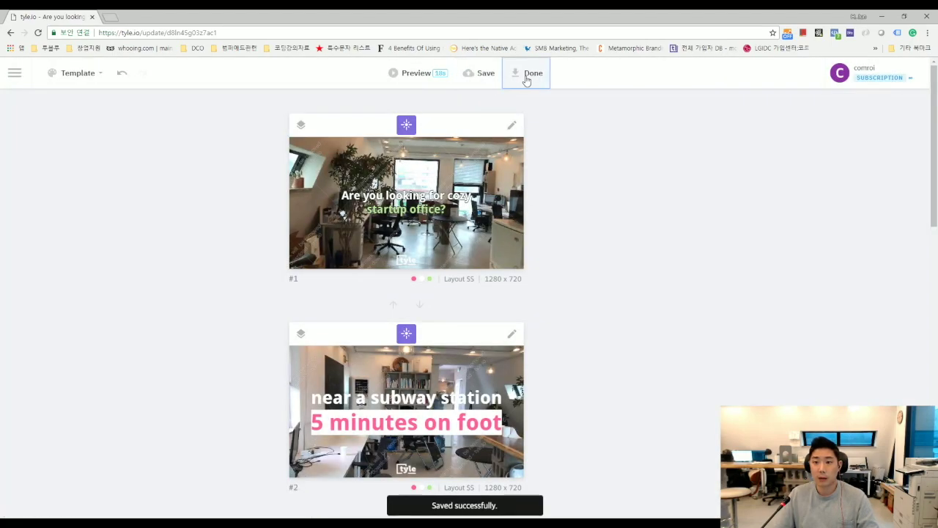
click(550, 92)
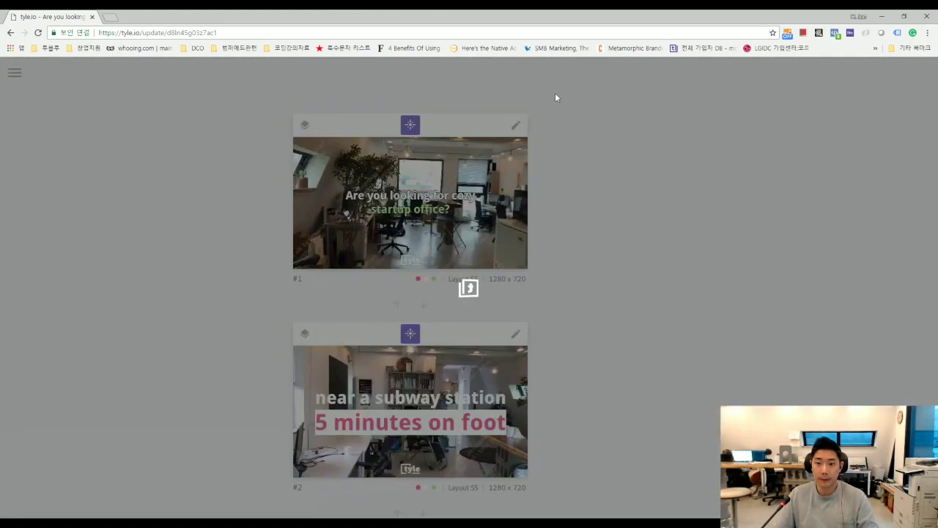
click(512, 97)
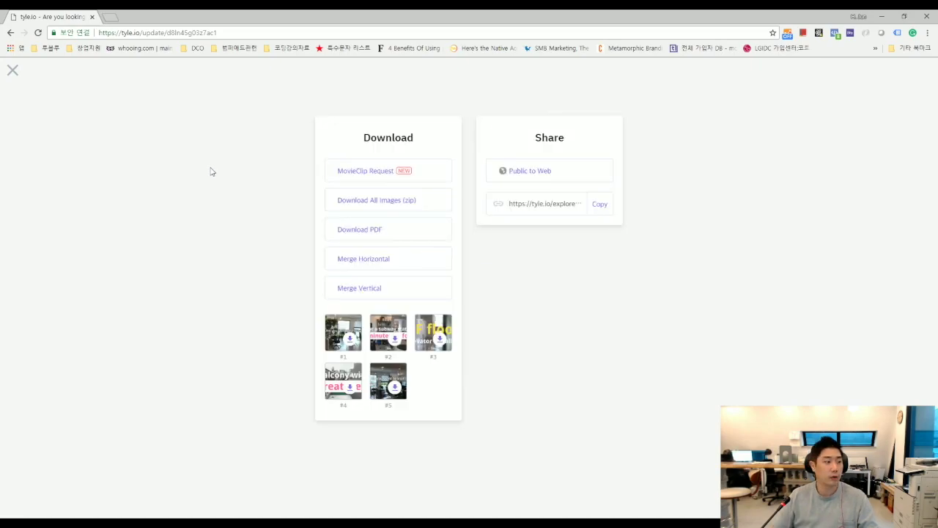
Request the MovieClip export of the video and confirm the alert.
click(390, 172)
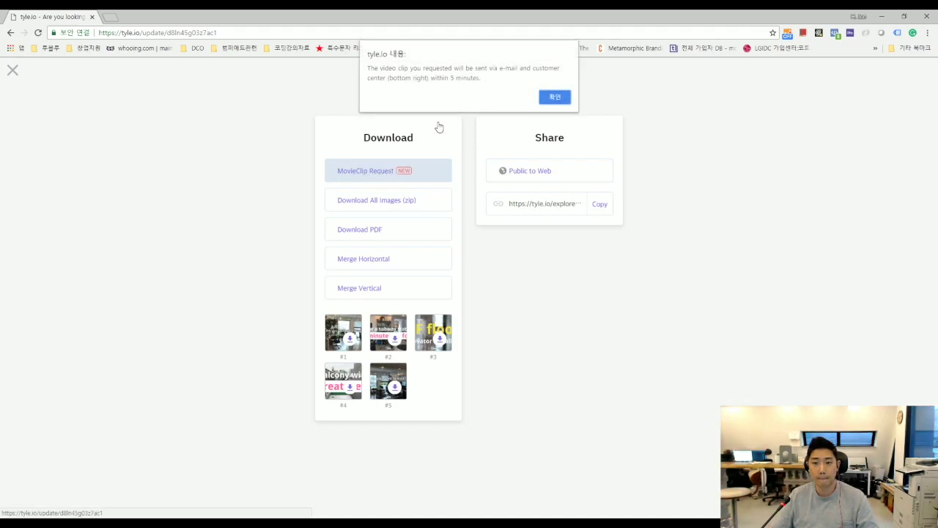
click(559, 97)
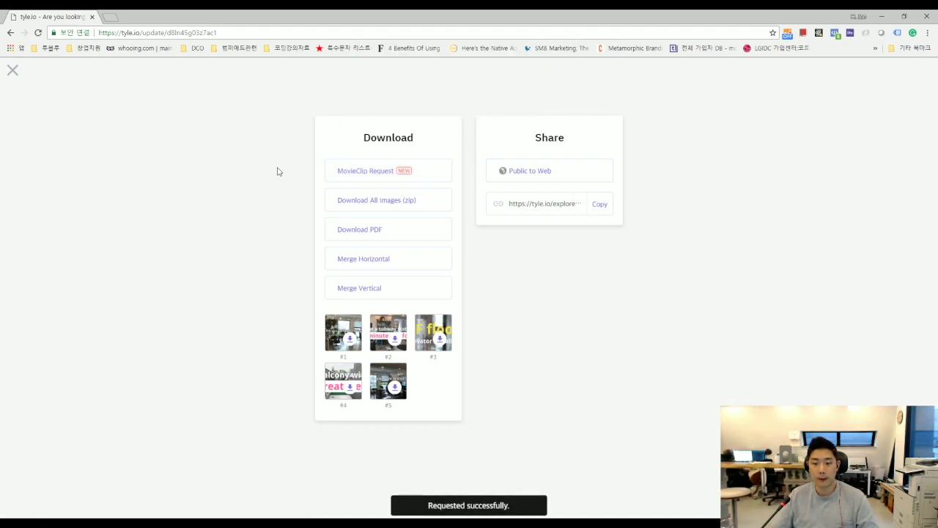
click(277, 172)
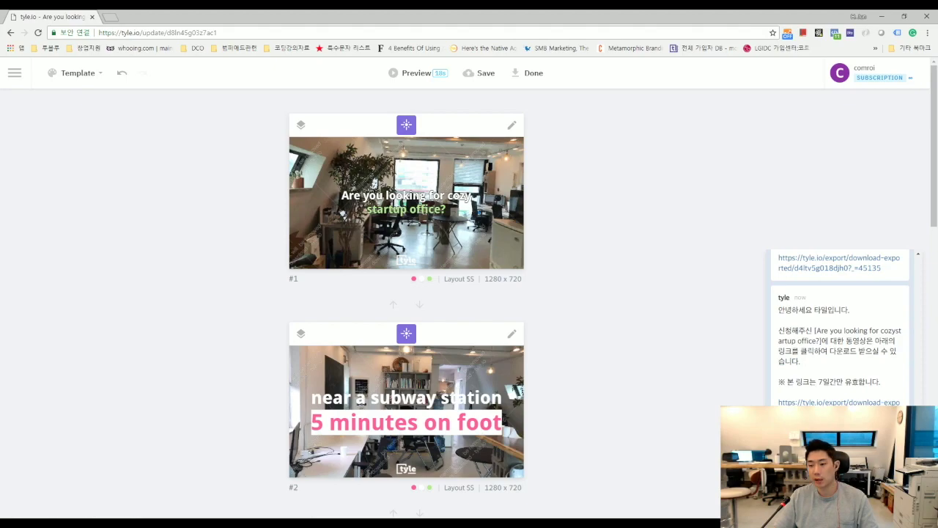
Download d8ln45g03z7ac1.mp4 from the chat link and open its containing folder.
click(832, 403)
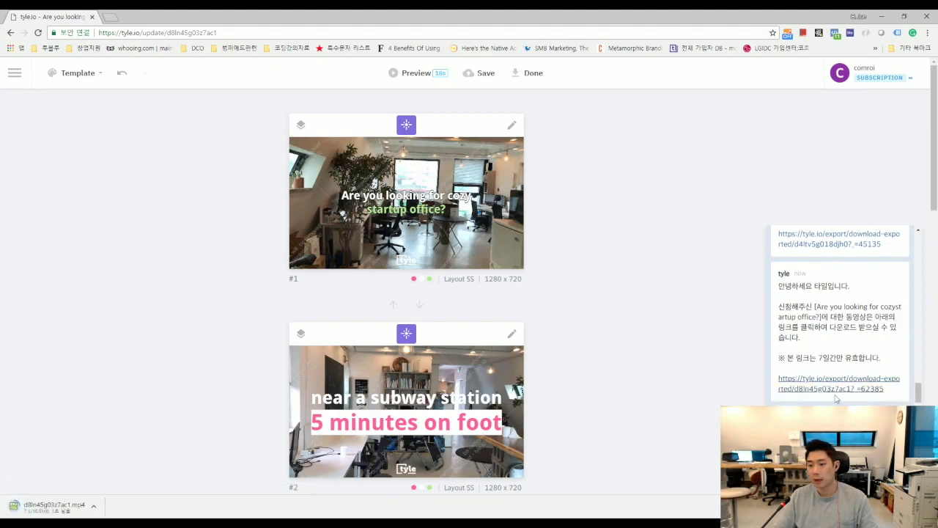
click(100, 506)
click(125, 476)
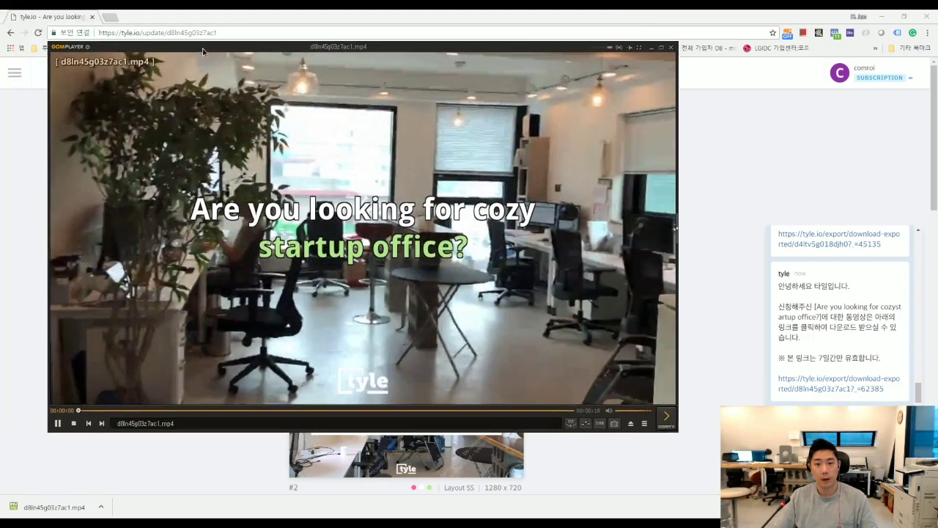
Reposition the GOM Player window while d8ln45g03z7ac1.mp4 plays back.
drag(203, 50, 233, 58)
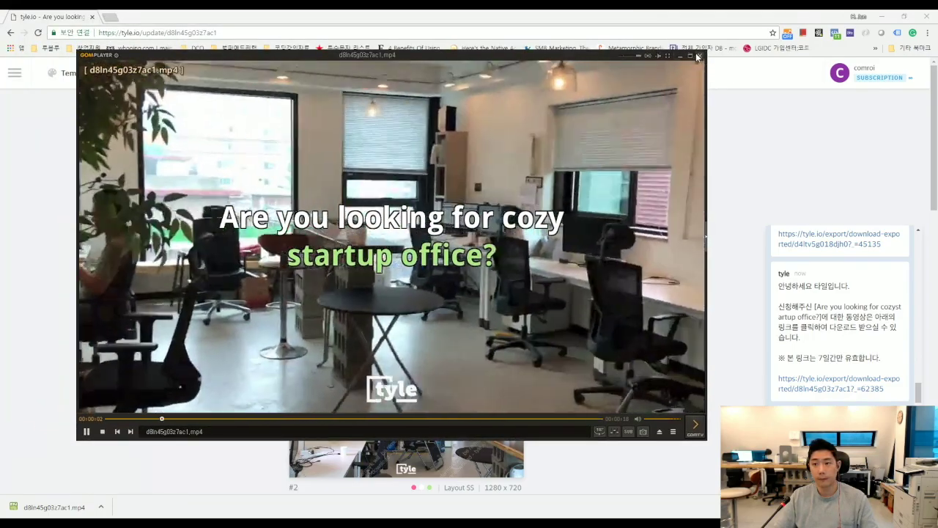